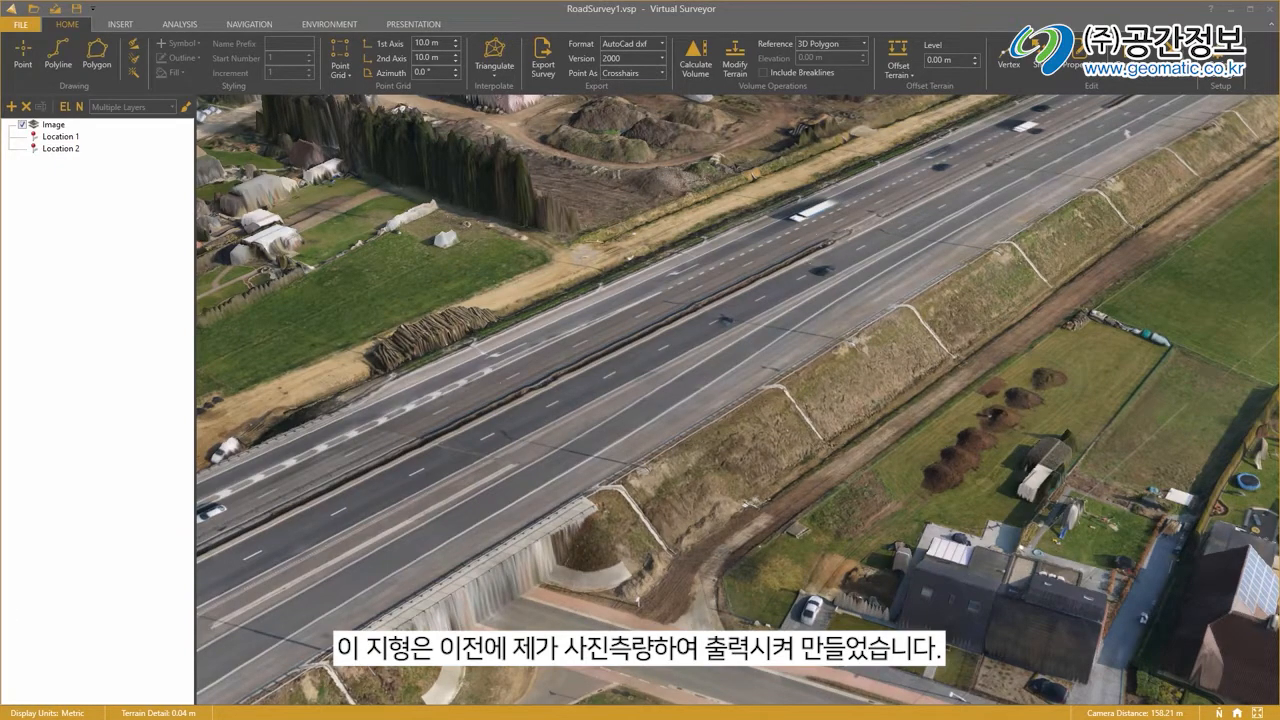
# Look around the 3D terrain along the highway and its neighbouring buildings.
pyautogui.moveTo(737, 240); pyautogui.dragTo(684, 354)
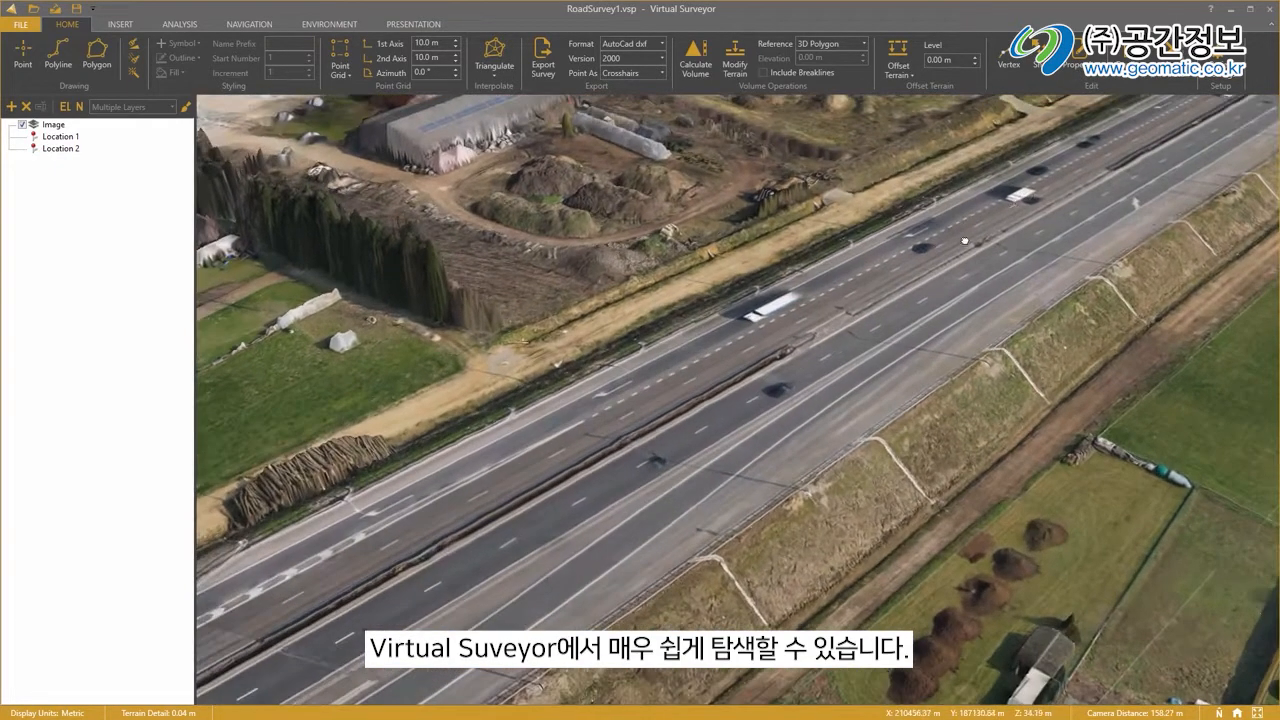
pyautogui.moveTo(965, 240); pyautogui.dragTo(702, 415)
pyautogui.moveTo(1010, 262); pyautogui.dragTo(757, 432)
pyautogui.moveTo(1103, 217); pyautogui.dragTo(1015, 287)
pyautogui.moveTo(1030, 272); pyautogui.dragTo(1087, 325, button='middle')
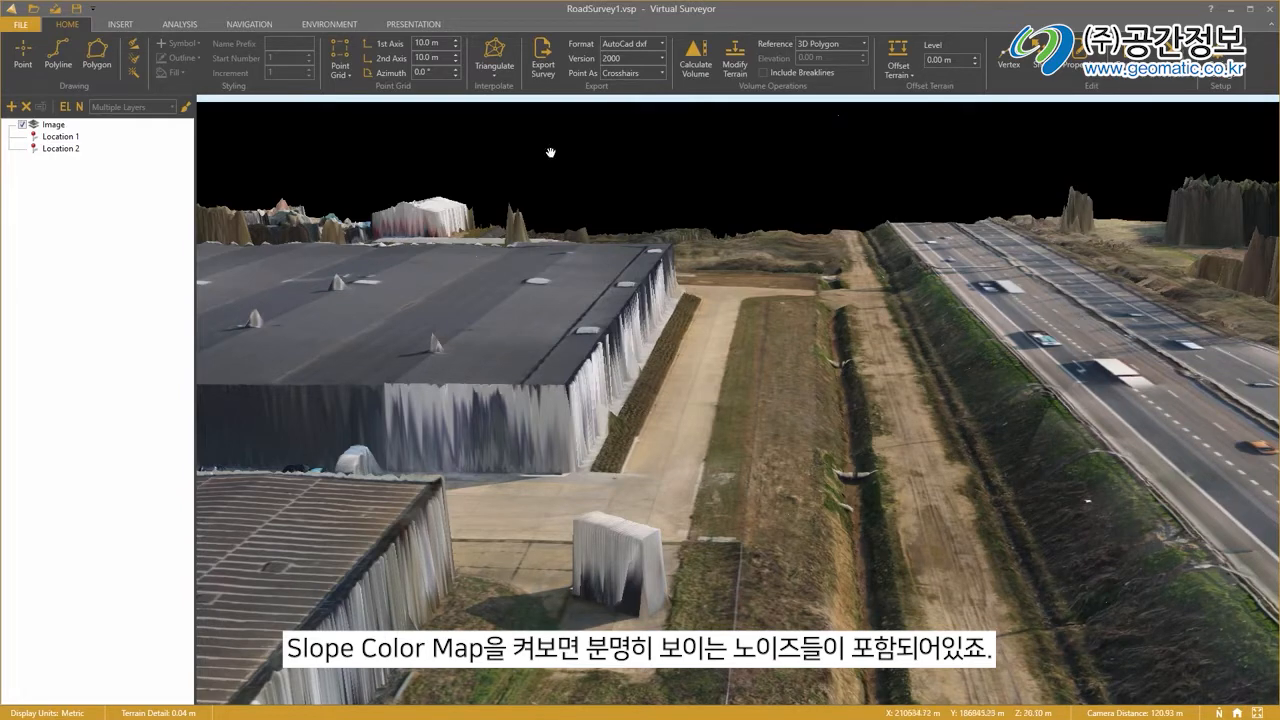
# Examine the highway terrain for noise with the slope colors overlaid, and turn the overlay off again.
pyautogui.click(141, 47)
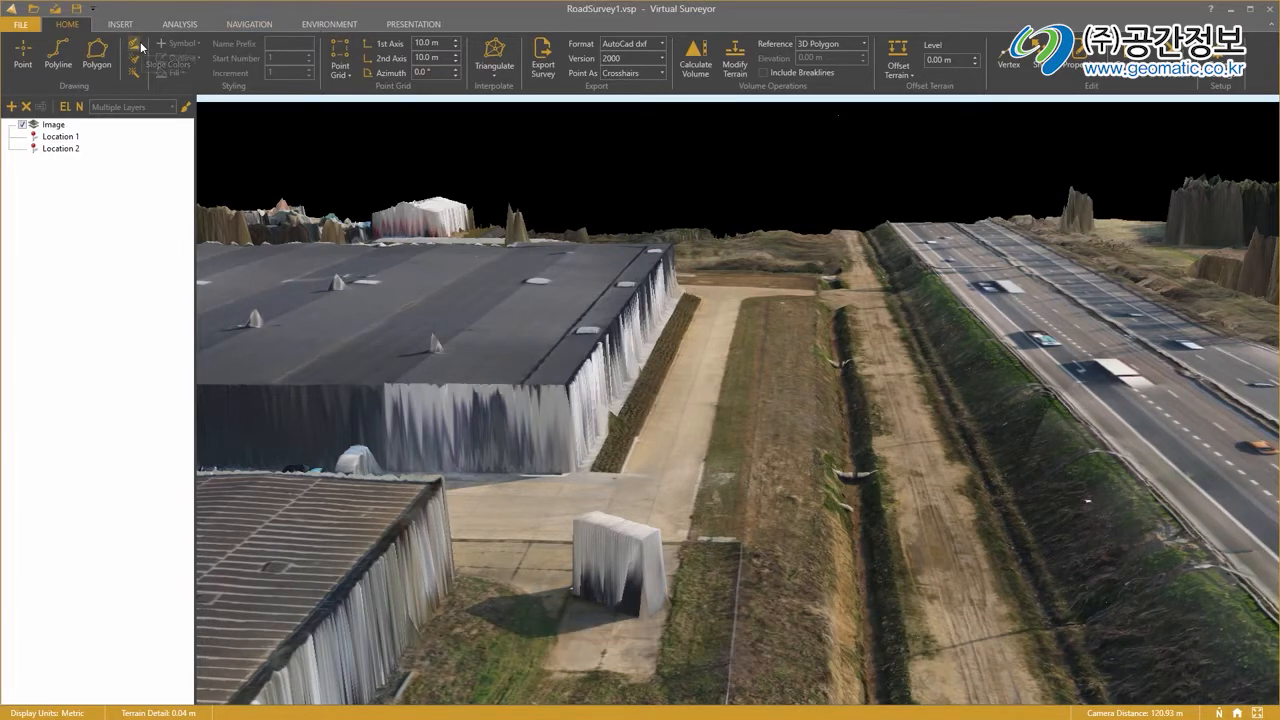
pyautogui.moveTo(1091, 466); pyautogui.dragTo(709, 477)
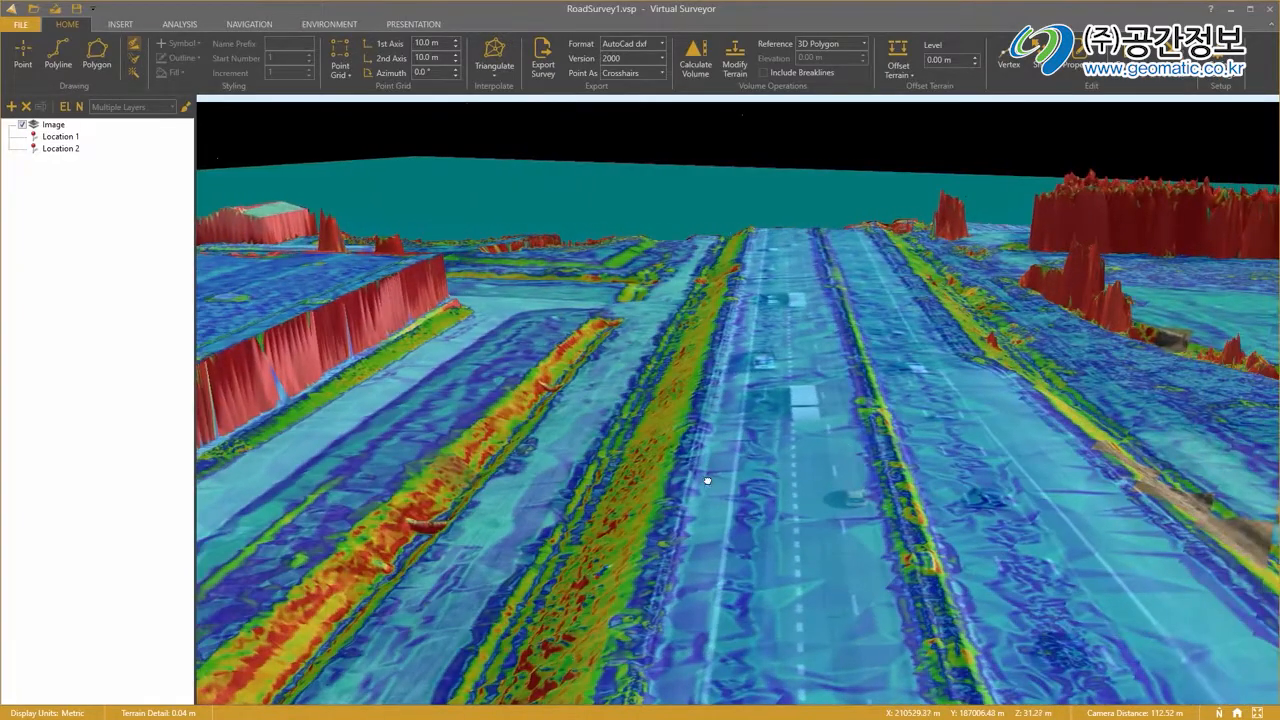
pyautogui.moveTo(909, 431); pyautogui.dragTo(780, 521, button='middle')
pyautogui.moveTo(780, 521); pyautogui.dragTo(1060, 560)
pyautogui.moveTo(814, 563); pyautogui.dragTo(822, 511, button='middle')
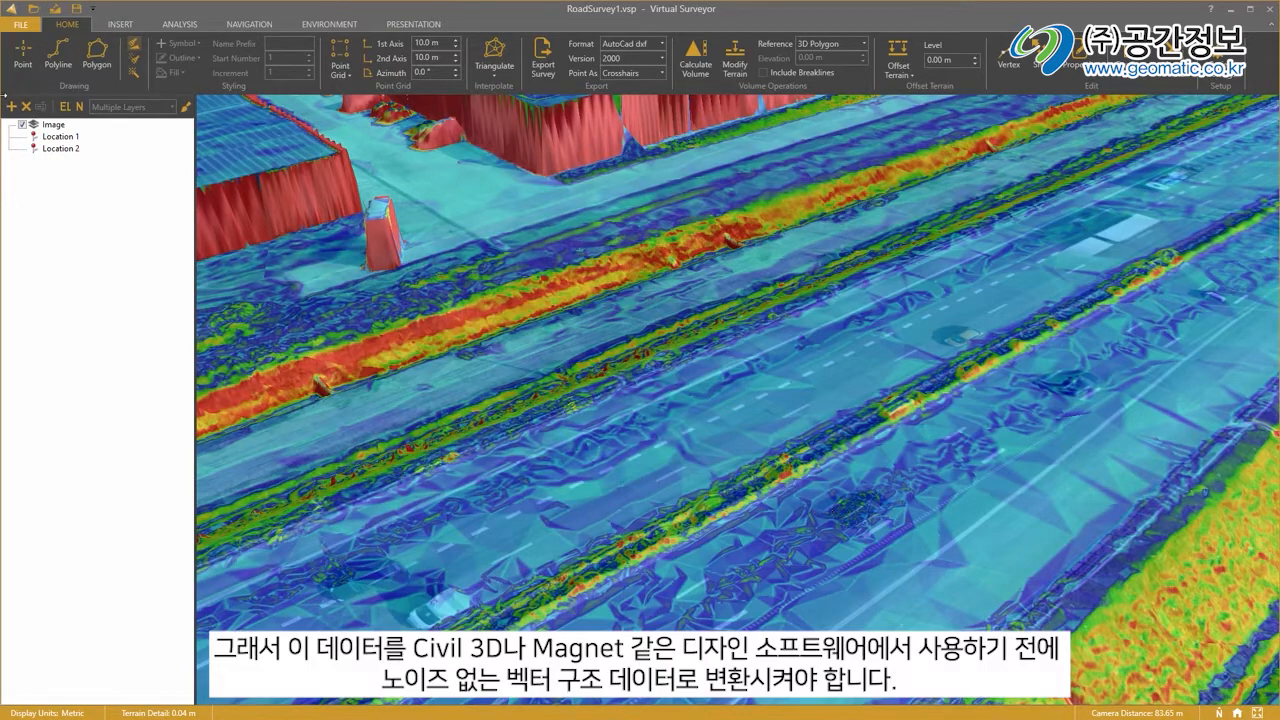
pyautogui.click(131, 46)
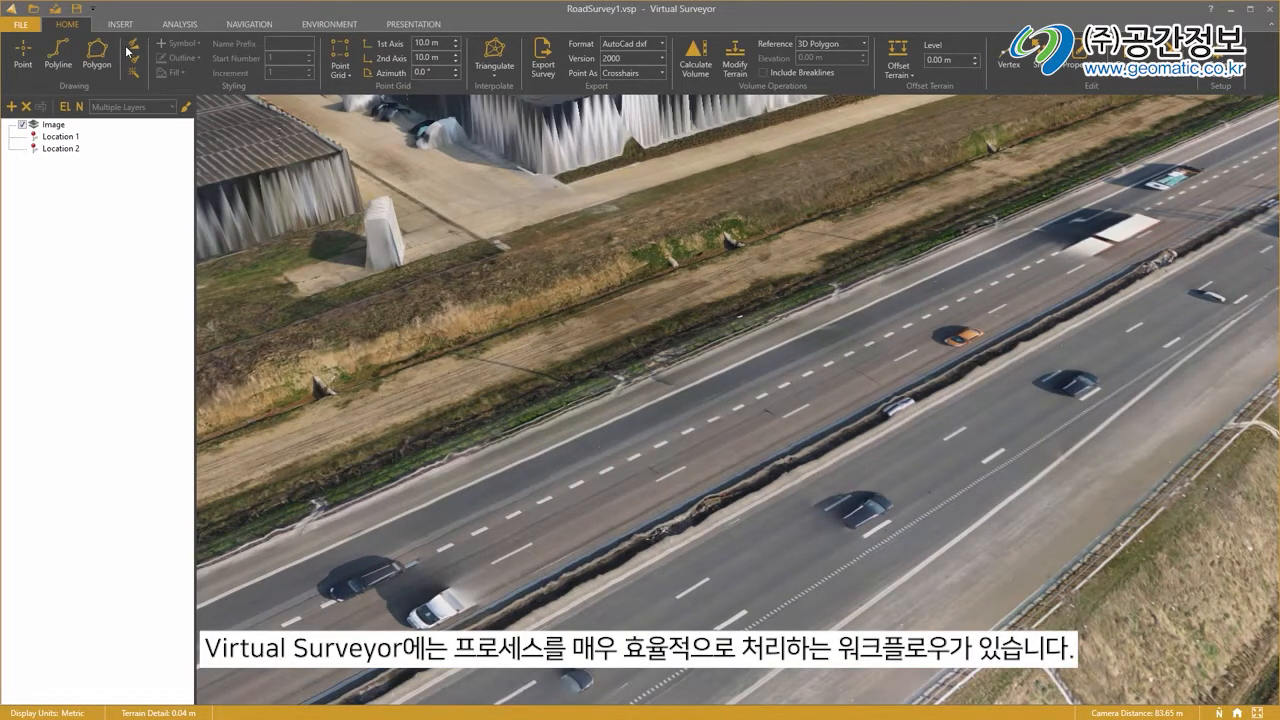
# Go to Location 1 and examine the highway's embankments, ditches and drainage channels.
pyautogui.click(60, 137)
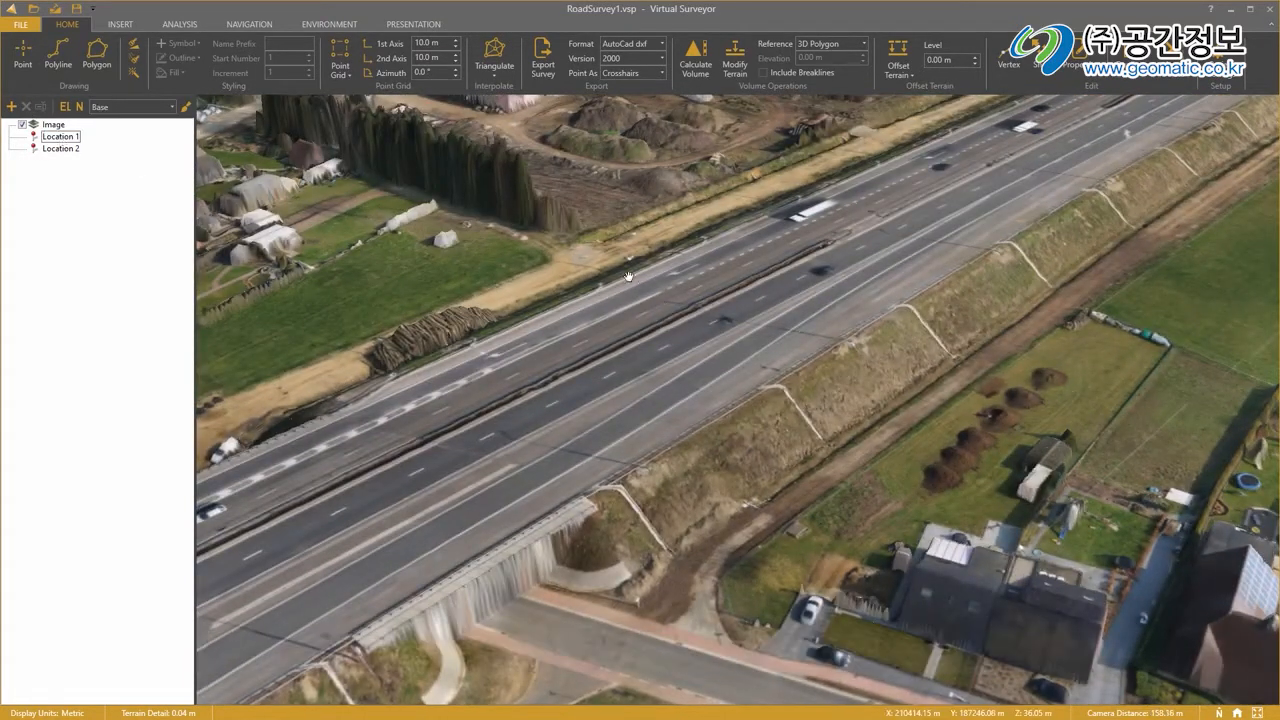
pyautogui.moveTo(709, 294); pyautogui.dragTo(740, 308)
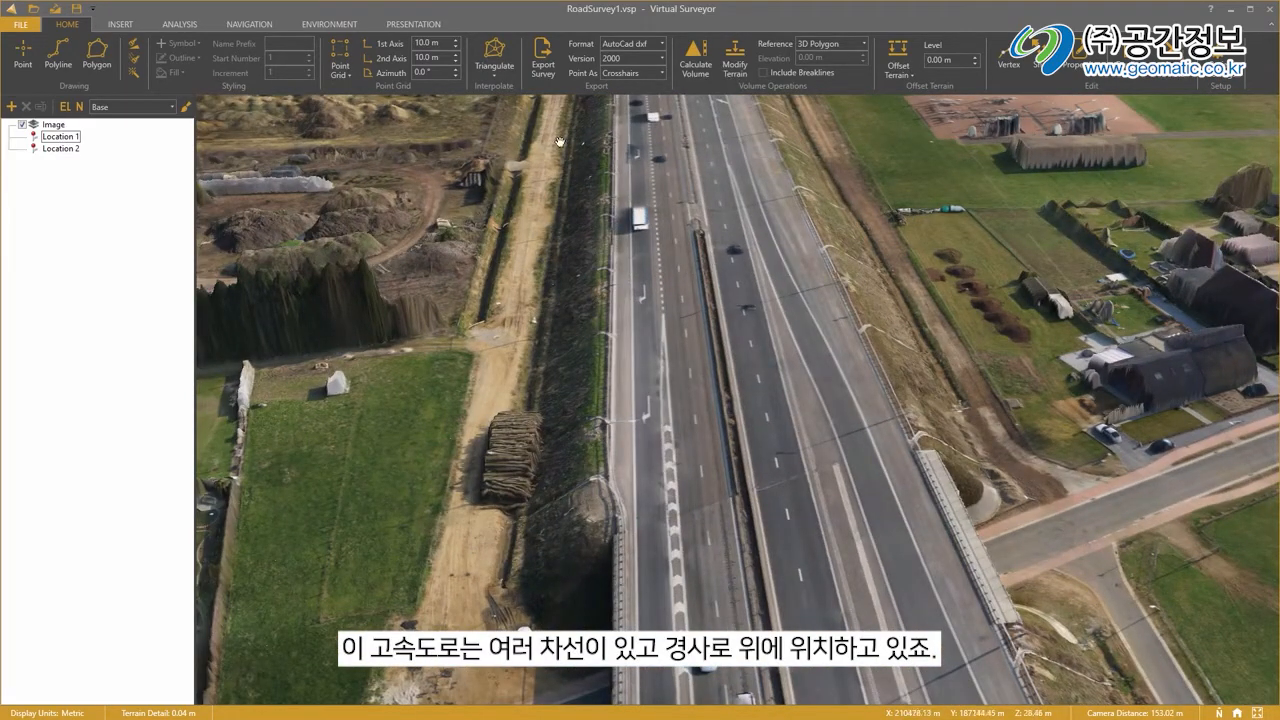
pyautogui.moveTo(594, 130); pyautogui.dragTo(566, 210)
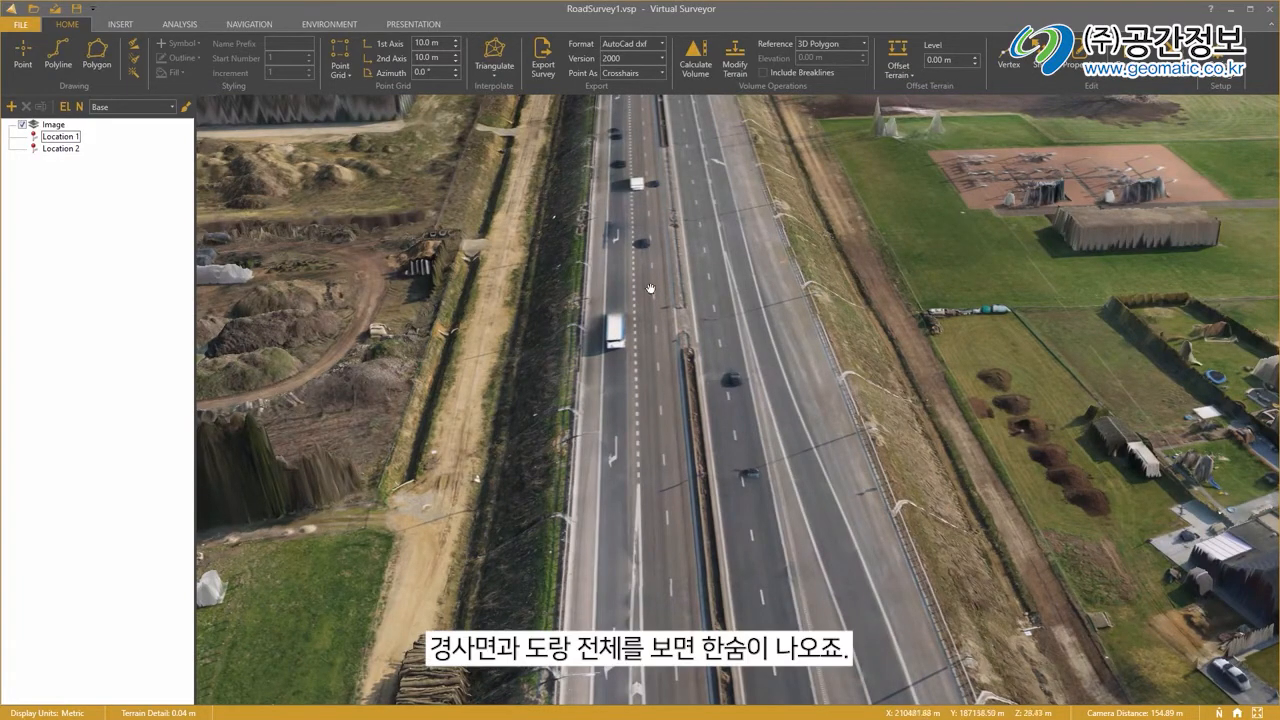
pyautogui.moveTo(863, 295); pyautogui.dragTo(606, 450, button='right')
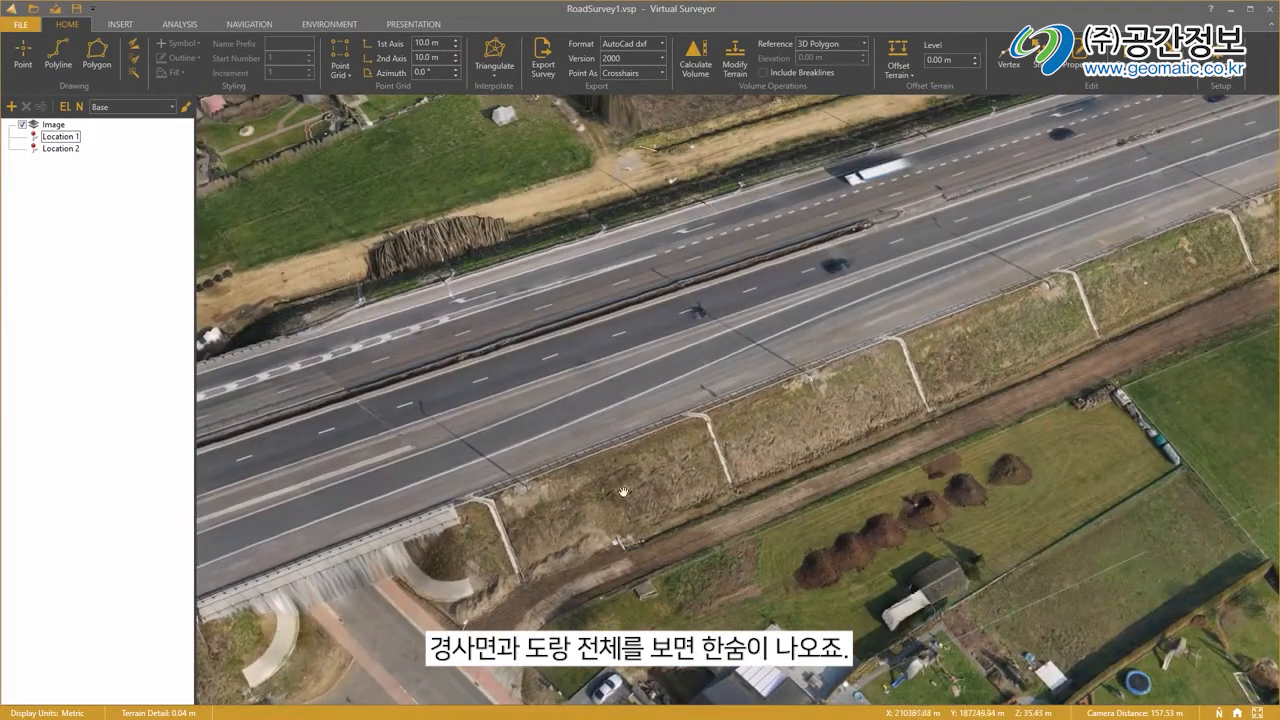
pyautogui.moveTo(921, 390); pyautogui.dragTo(551, 483, button='right')
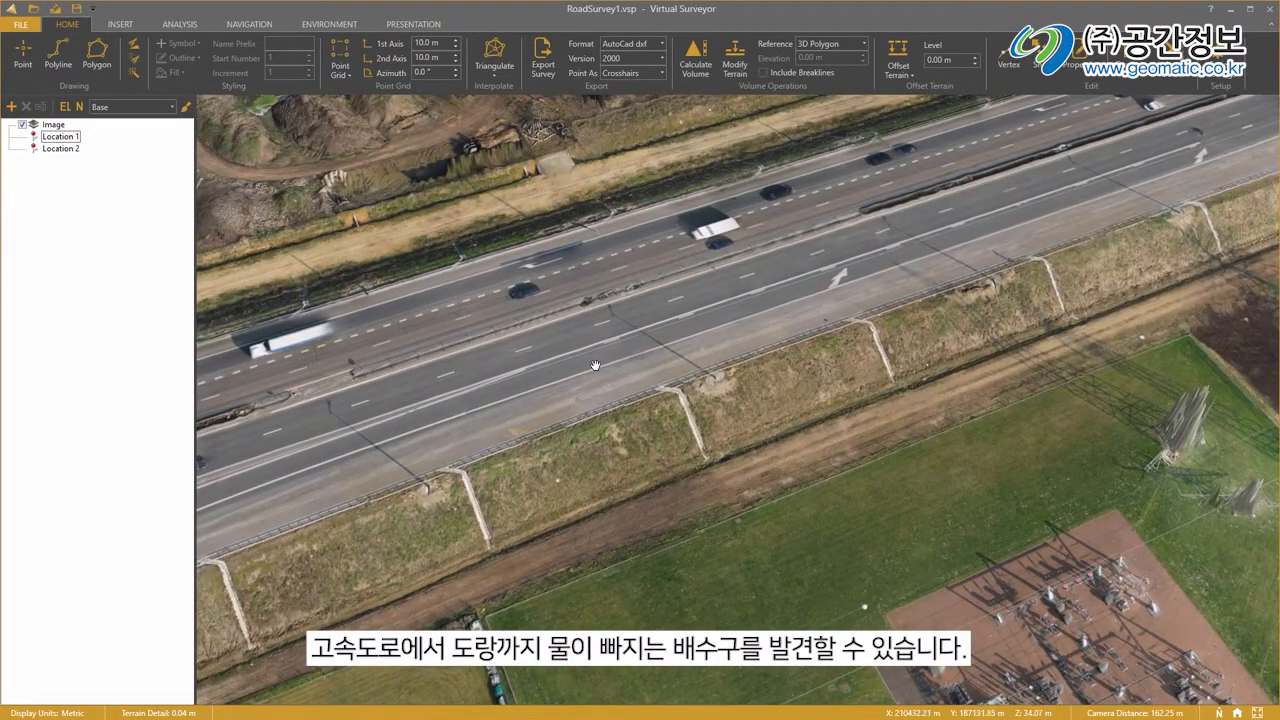
pyautogui.moveTo(596, 366); pyautogui.dragTo(893, 326)
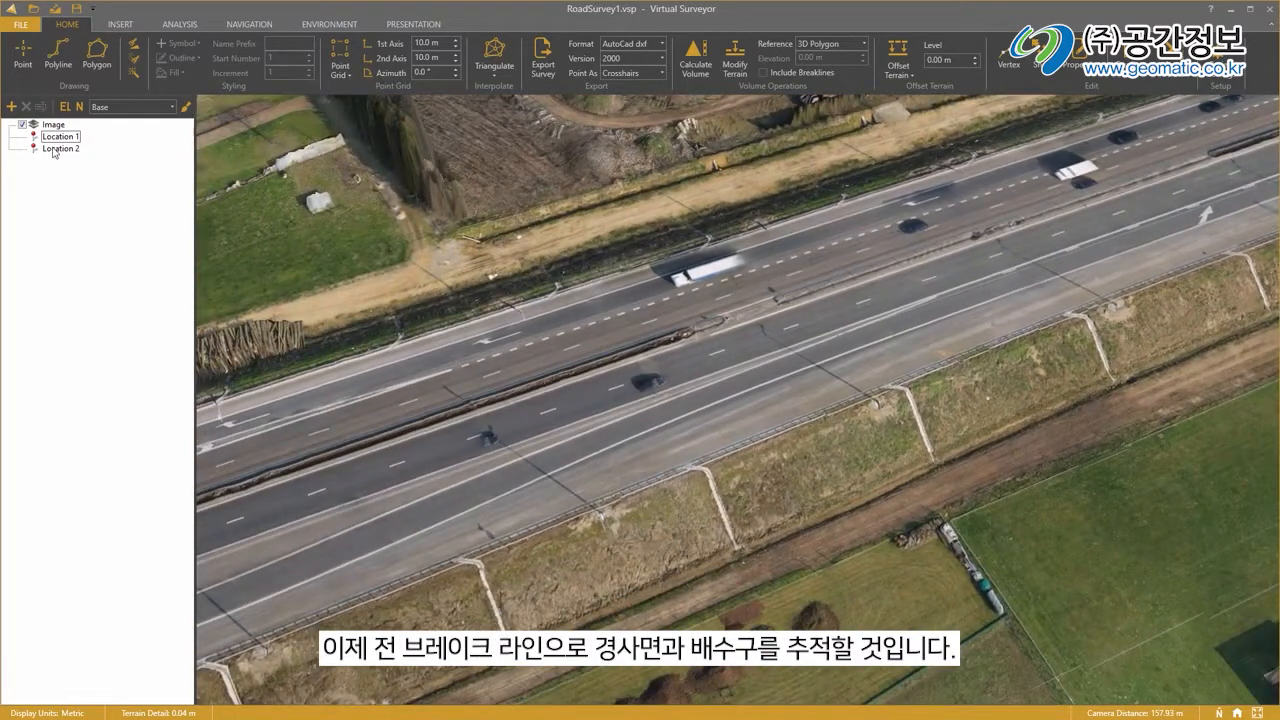
# Return to Location 1 and create a new layer named Banks.
pyautogui.click(46, 137)
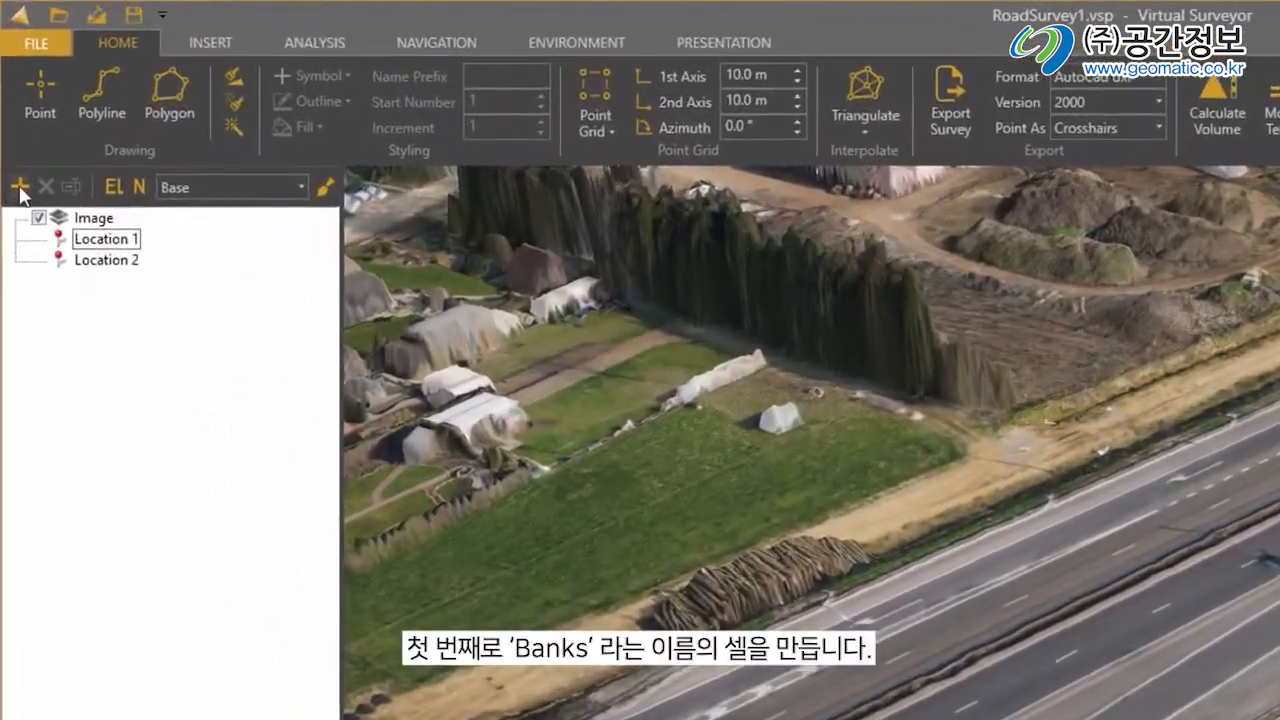
pyautogui.click(11, 107)
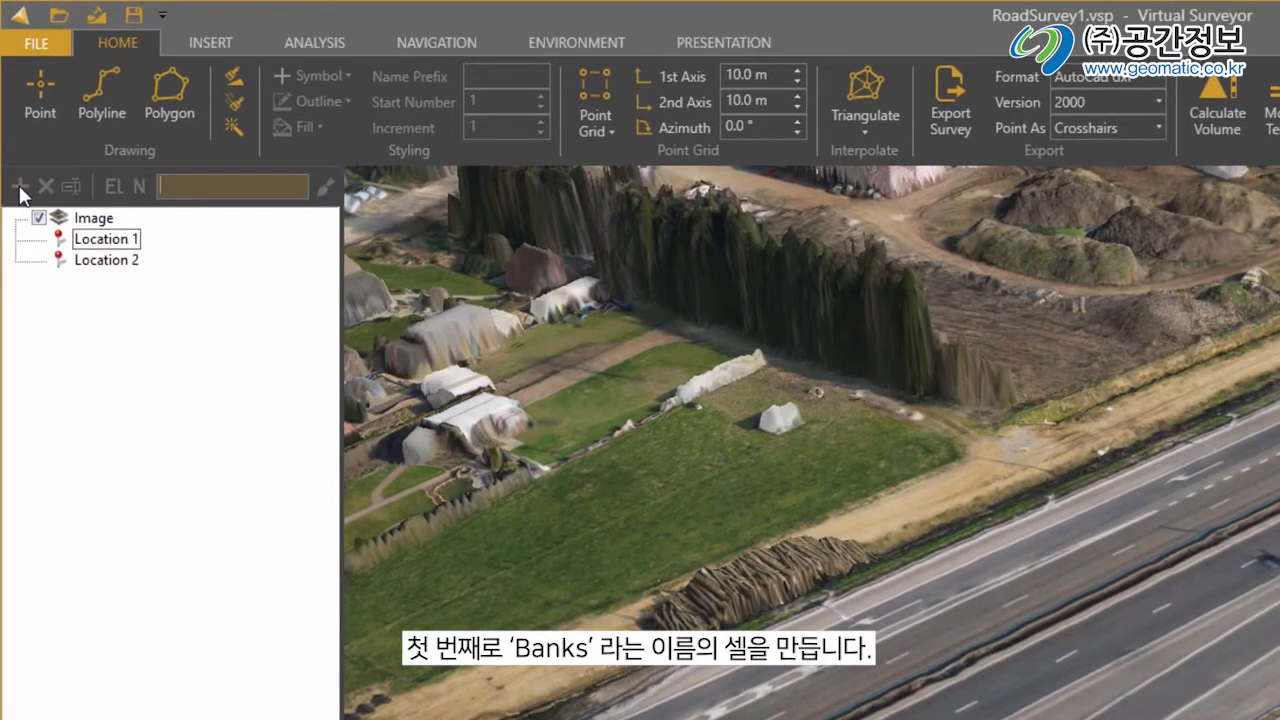
pyautogui.write('Banks')
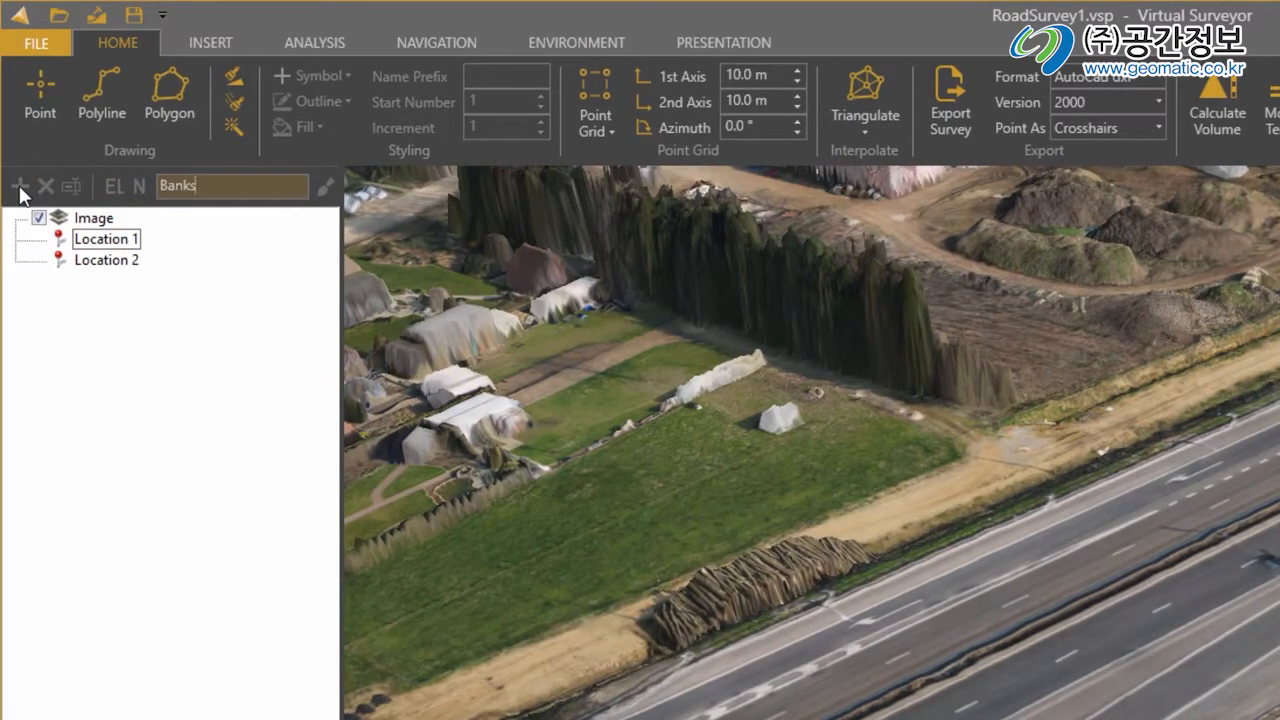
pyautogui.click(20, 187)
# Activate polyline drawing and set the name prefix for new lines to Bank.
pyautogui.click(103, 90)
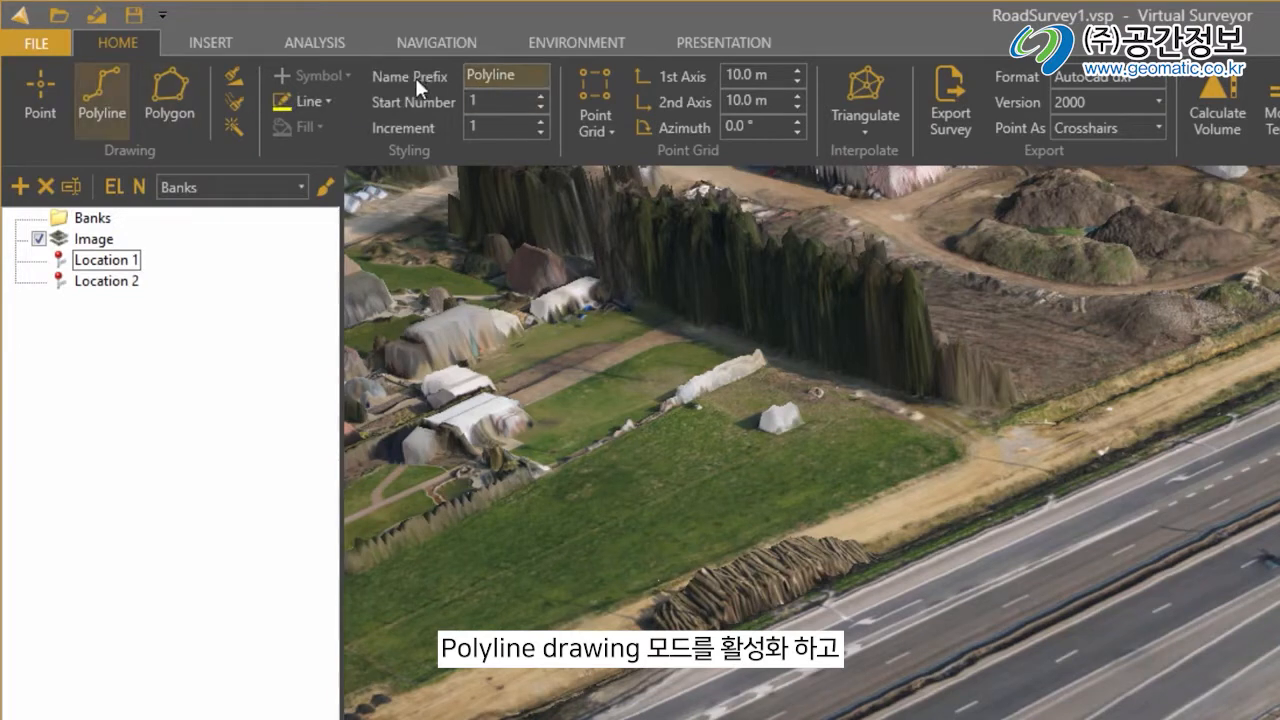
pyautogui.moveTo(523, 74); pyautogui.dragTo(466, 74)
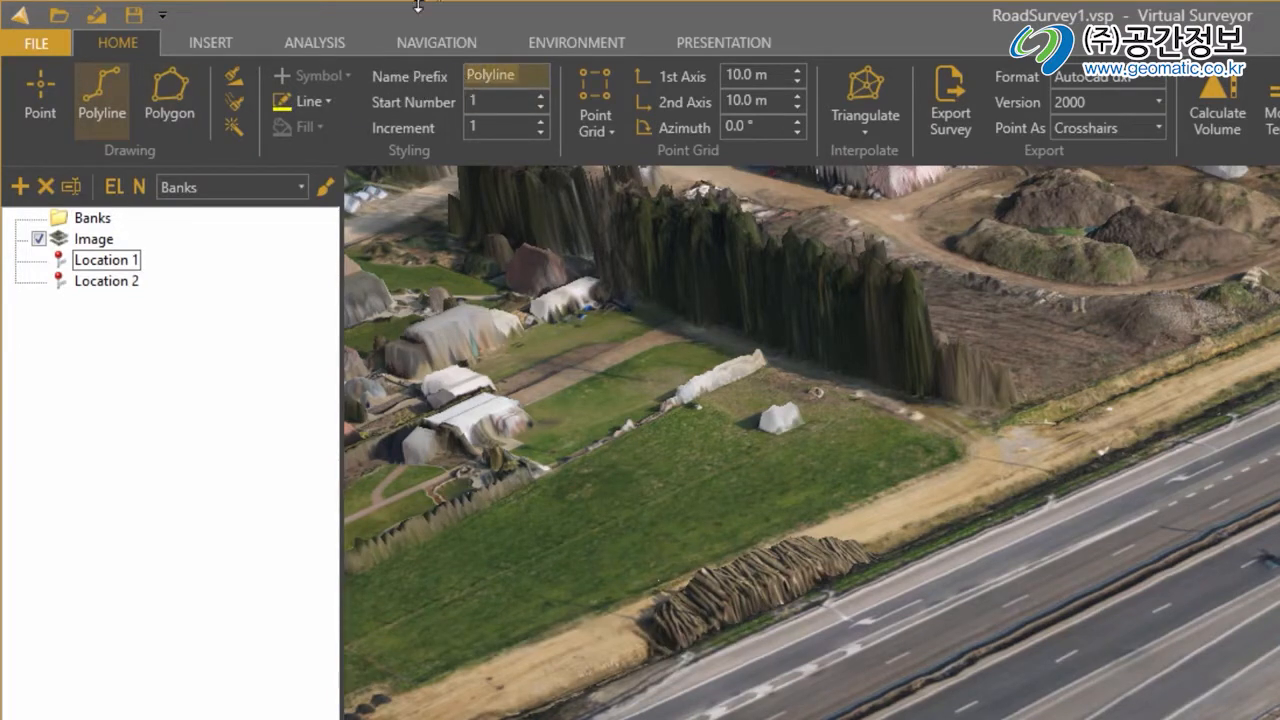
pyautogui.write('B')
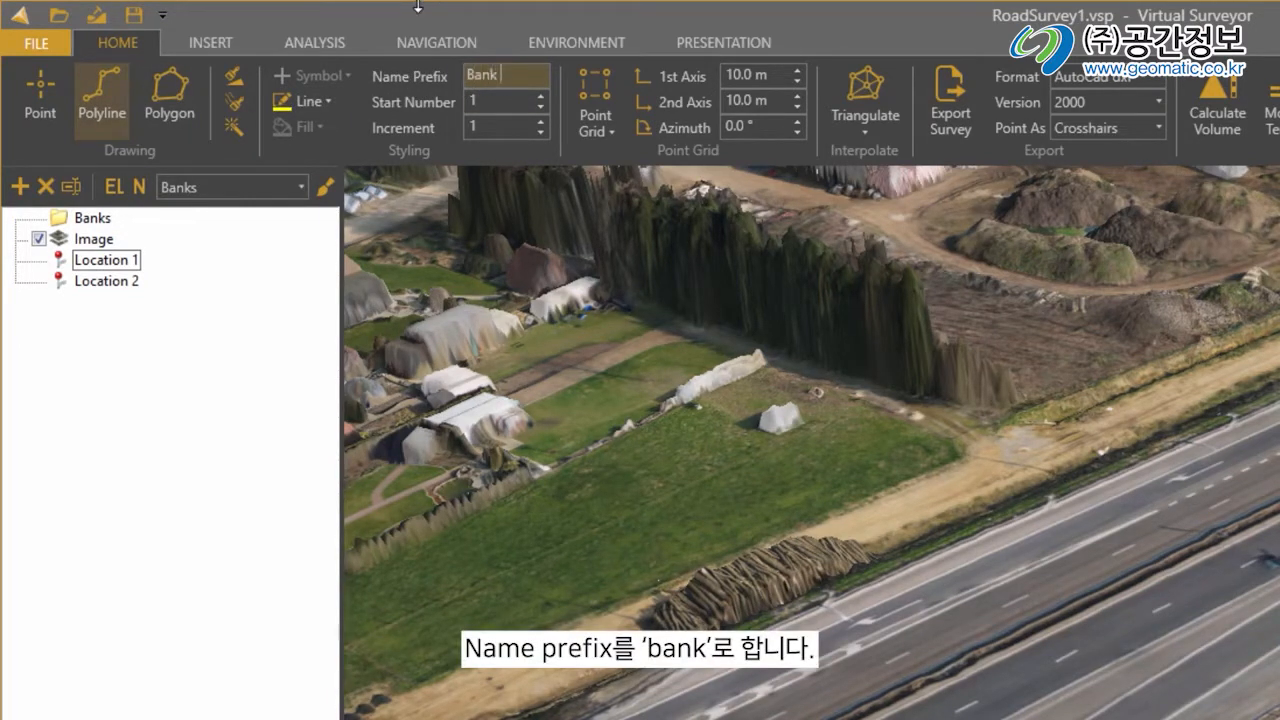
pyautogui.write('ank')
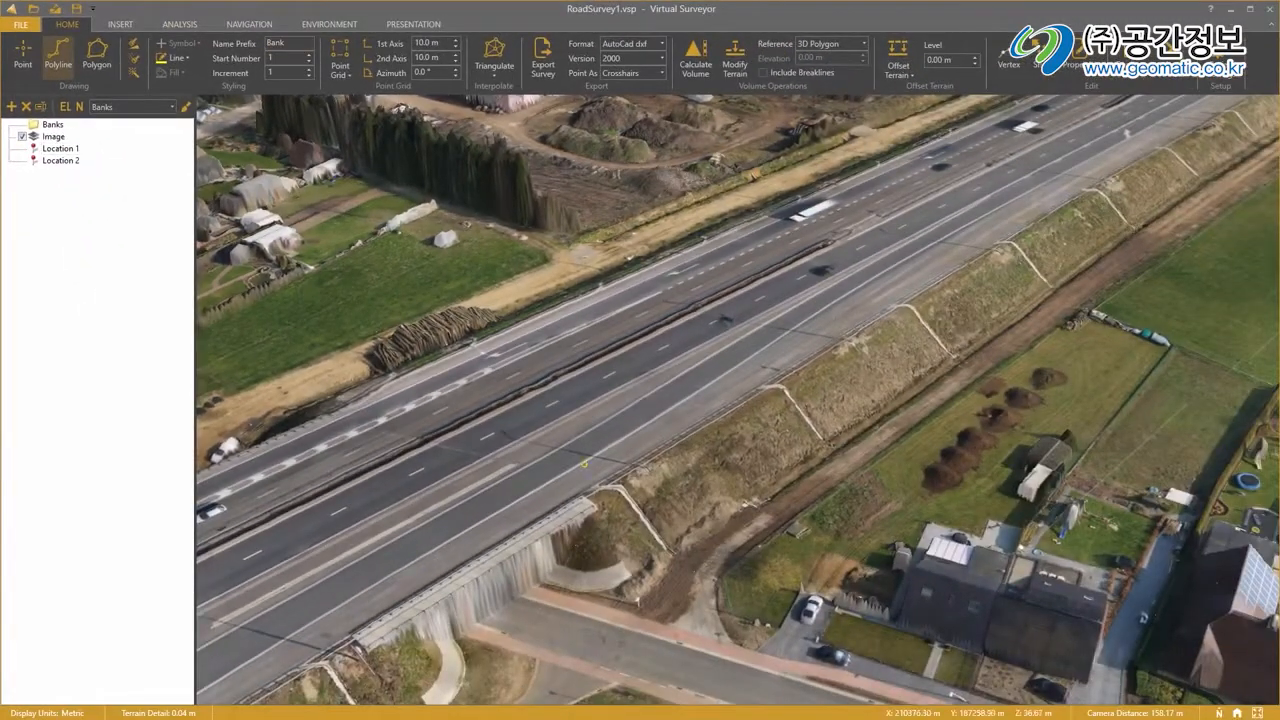
# Trace the embankment's upper edge from the bridge end to the third drain, about 70 m, with vertices on both sides of the crossed drains.
pyautogui.scroll(4, 584, 464)
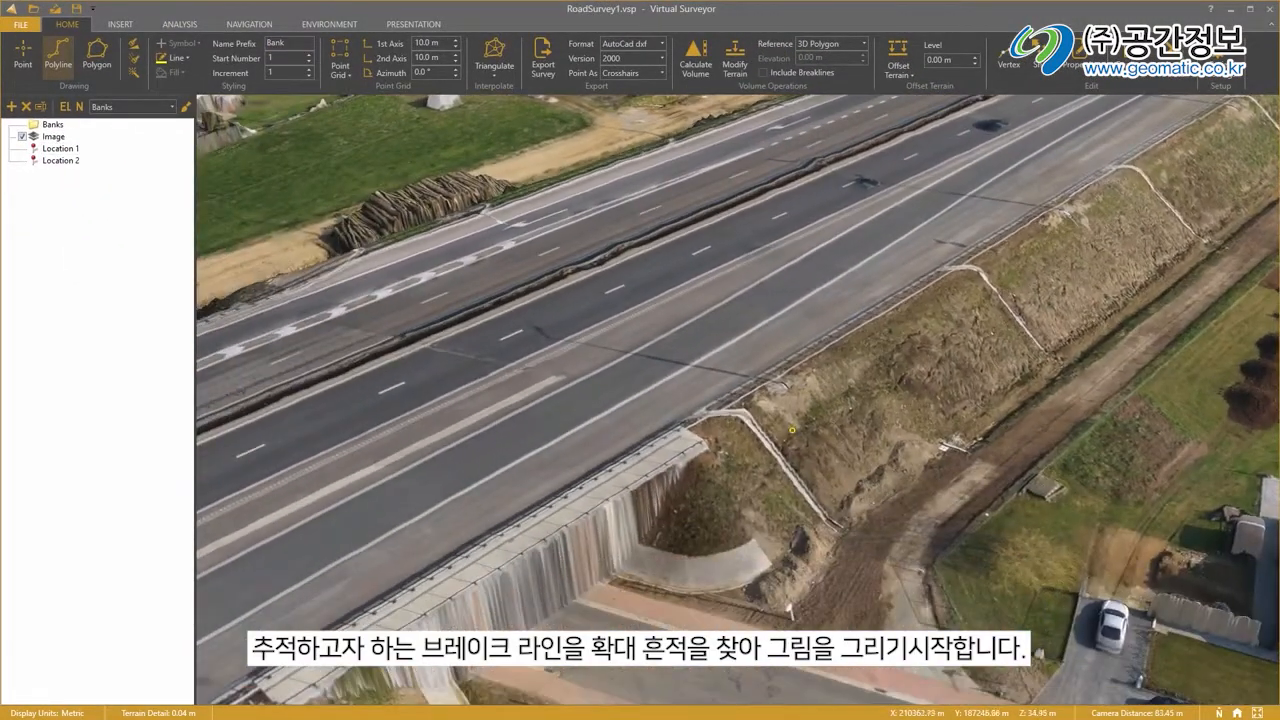
pyautogui.scroll(5, 791, 430)
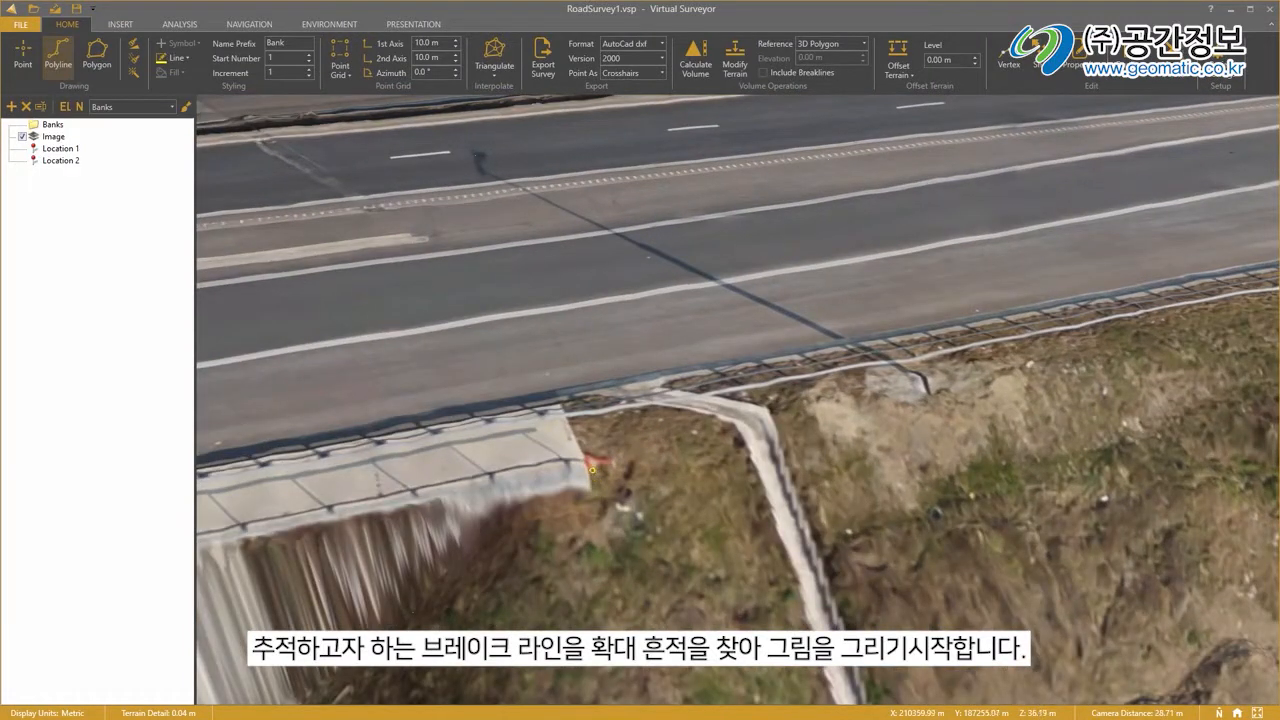
pyautogui.click(592, 469)
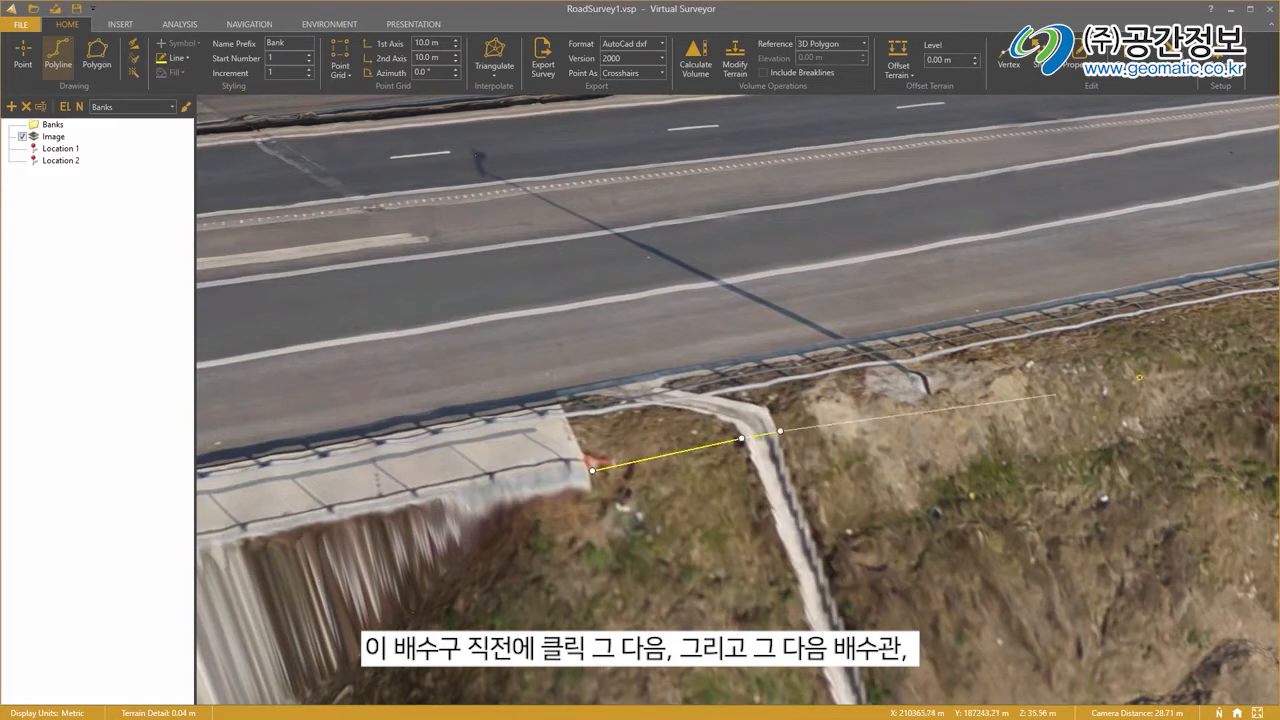
pyautogui.moveTo(1142, 370); pyautogui.dragTo(240, 488)
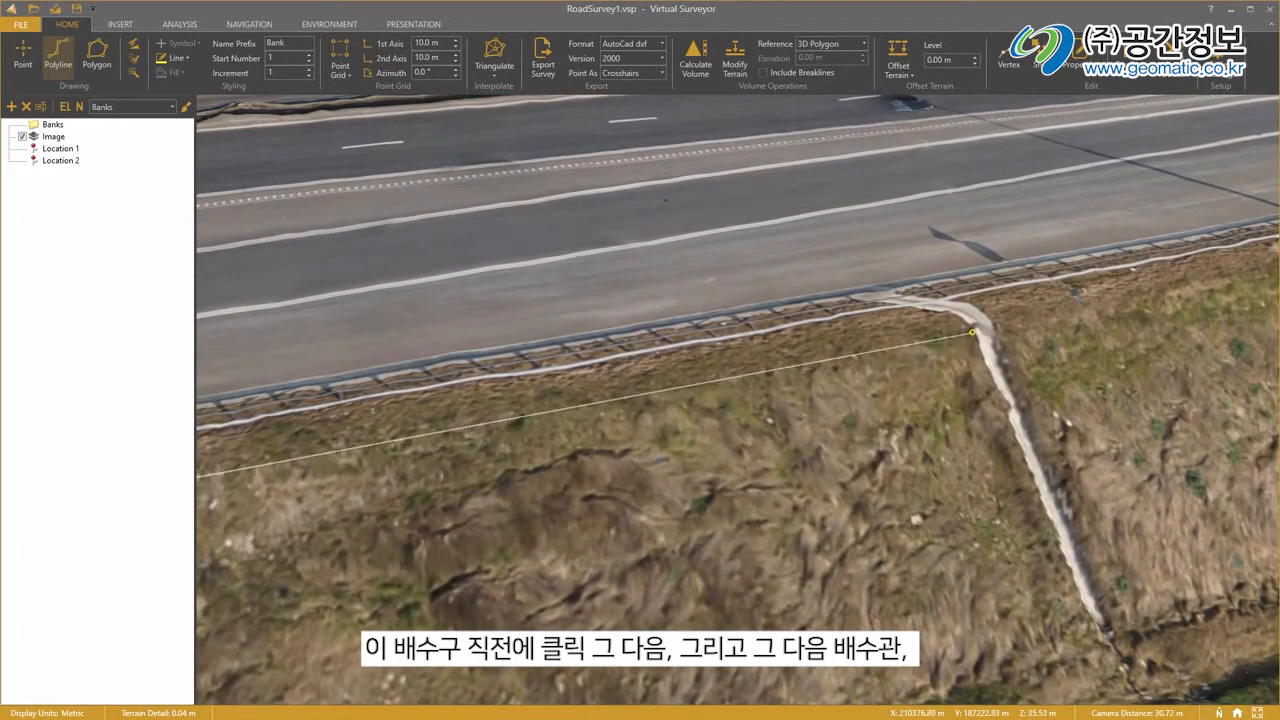
pyautogui.click(972, 332)
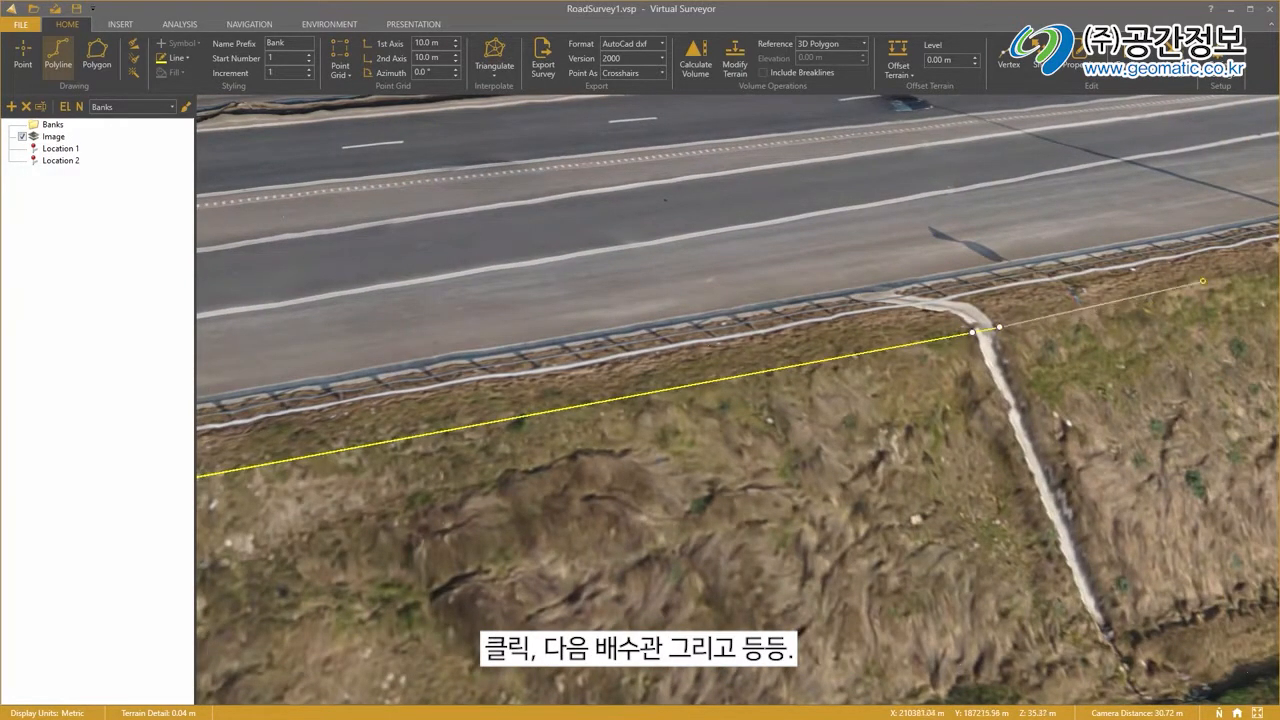
pyautogui.moveTo(1204, 284); pyautogui.dragTo(328, 445)
pyautogui.click(1090, 299)
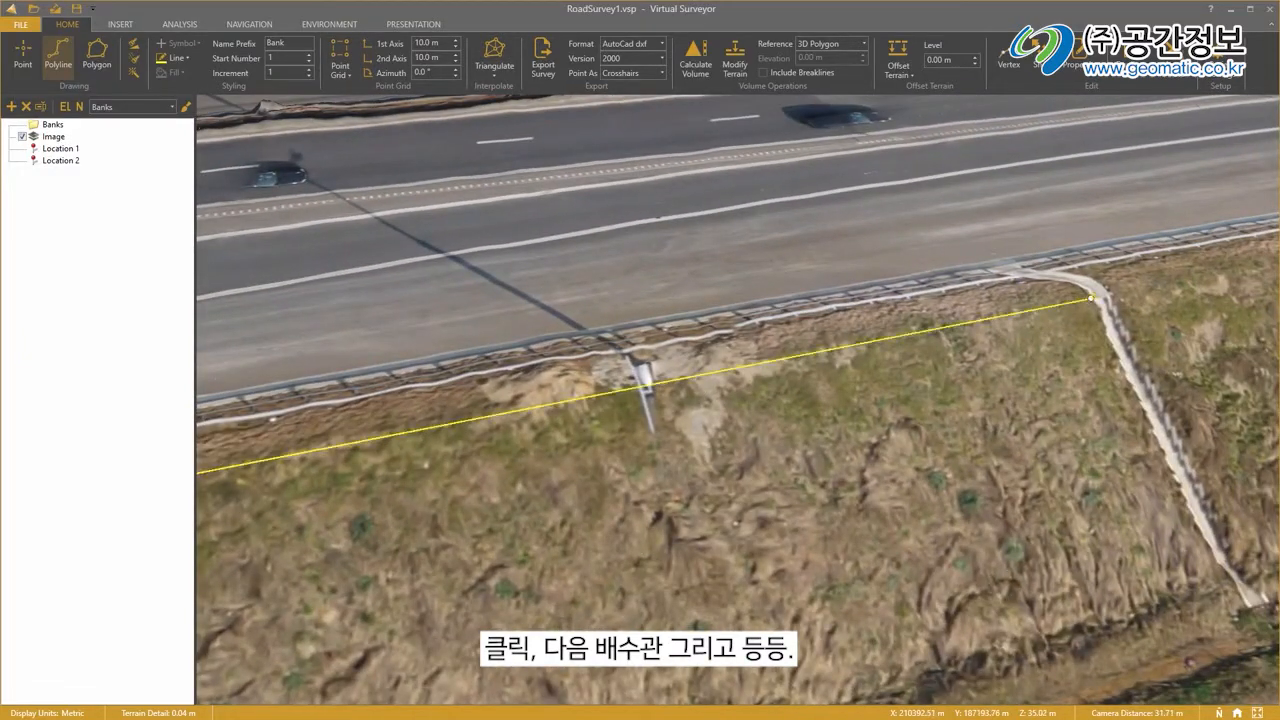
pyautogui.click(1113, 294)
pyautogui.rightClick(1268, 263)
# Trace the embankment's lower edge as a polyline about 71 m long, from the concrete curb by the bridge to the third drain's foot.
pyautogui.moveTo(460, 520); pyautogui.dragTo(1150, 280)
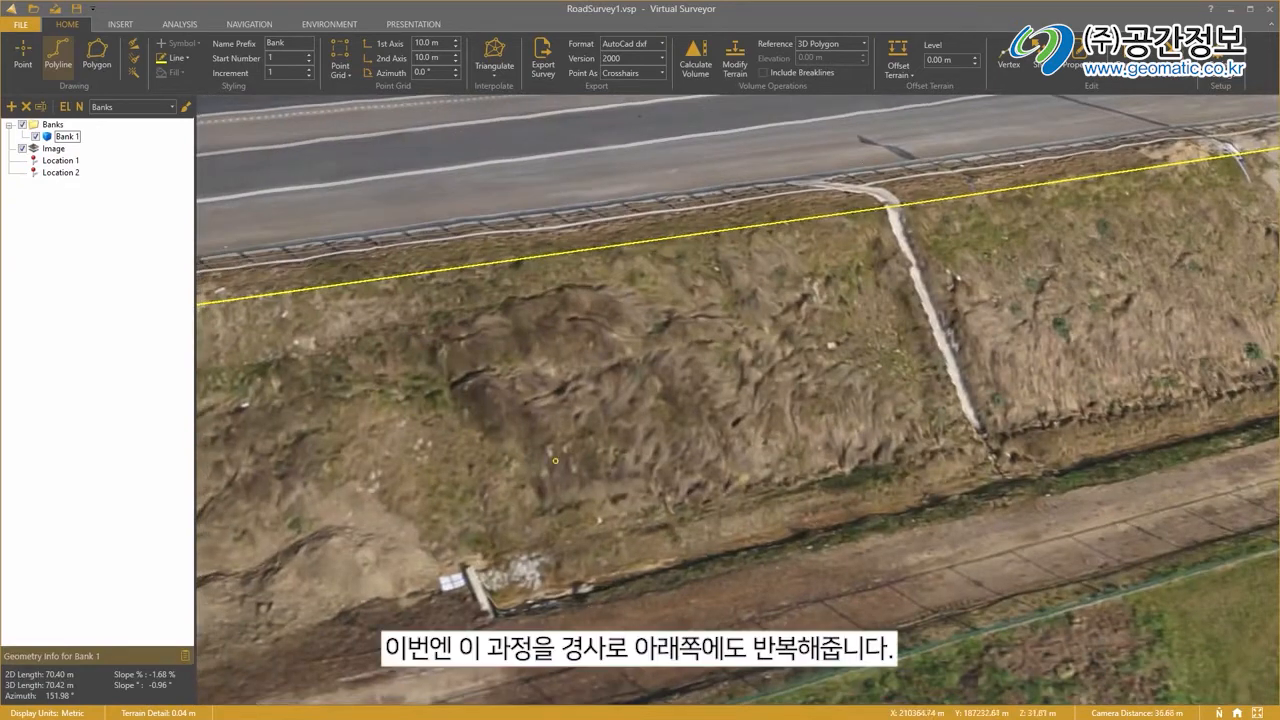
pyautogui.moveTo(496, 476); pyautogui.dragTo(1146, 326)
pyautogui.moveTo(771, 400); pyautogui.dragTo(746, 427)
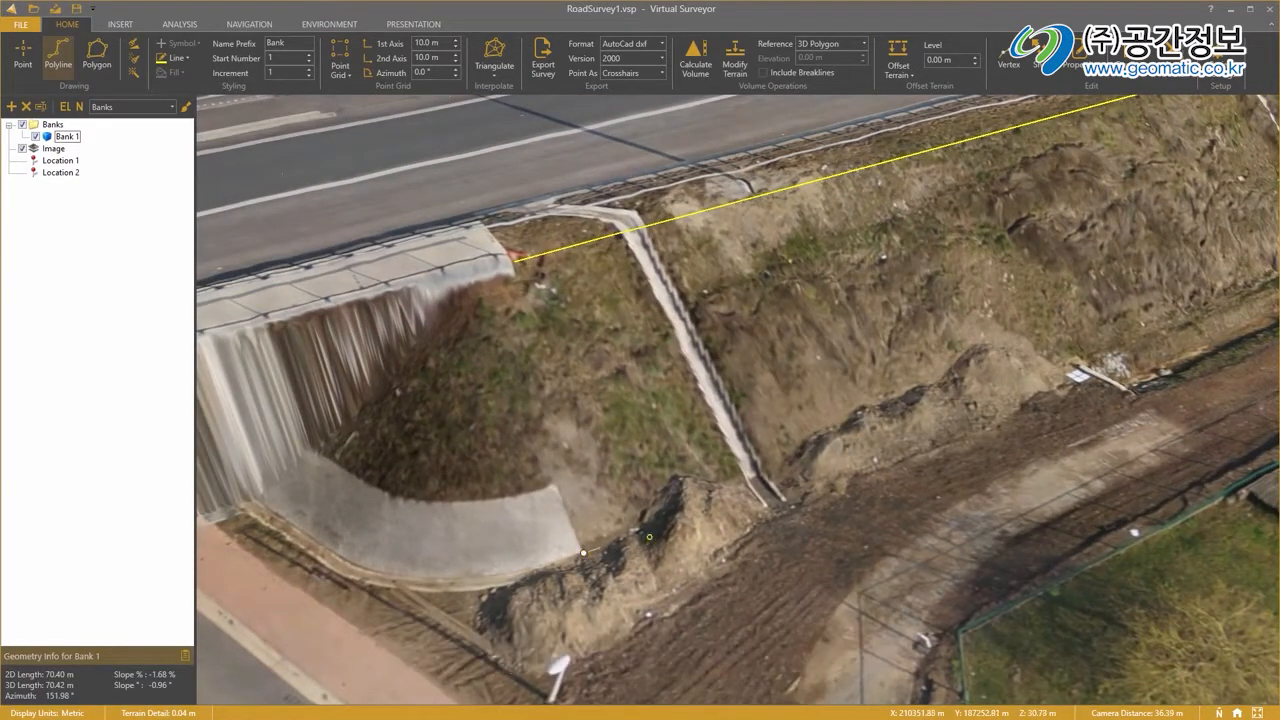
pyautogui.click(748, 481)
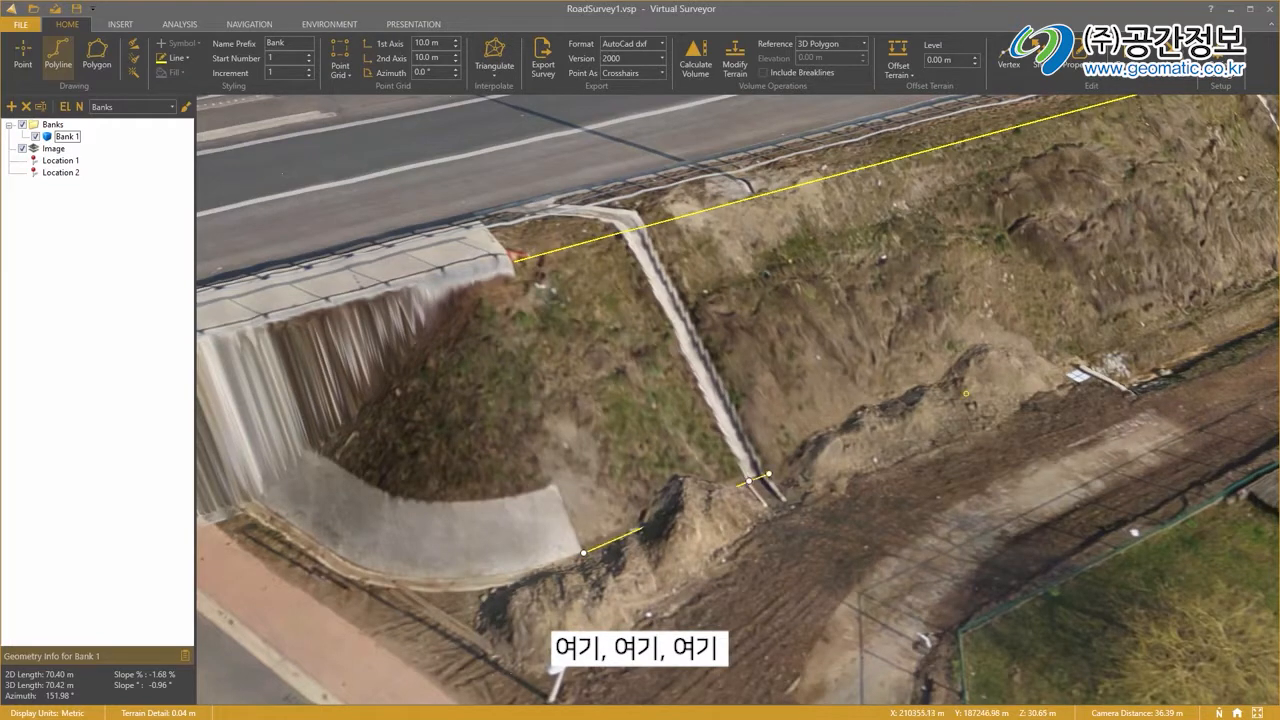
pyautogui.moveTo(1208, 276); pyautogui.dragTo(497, 503)
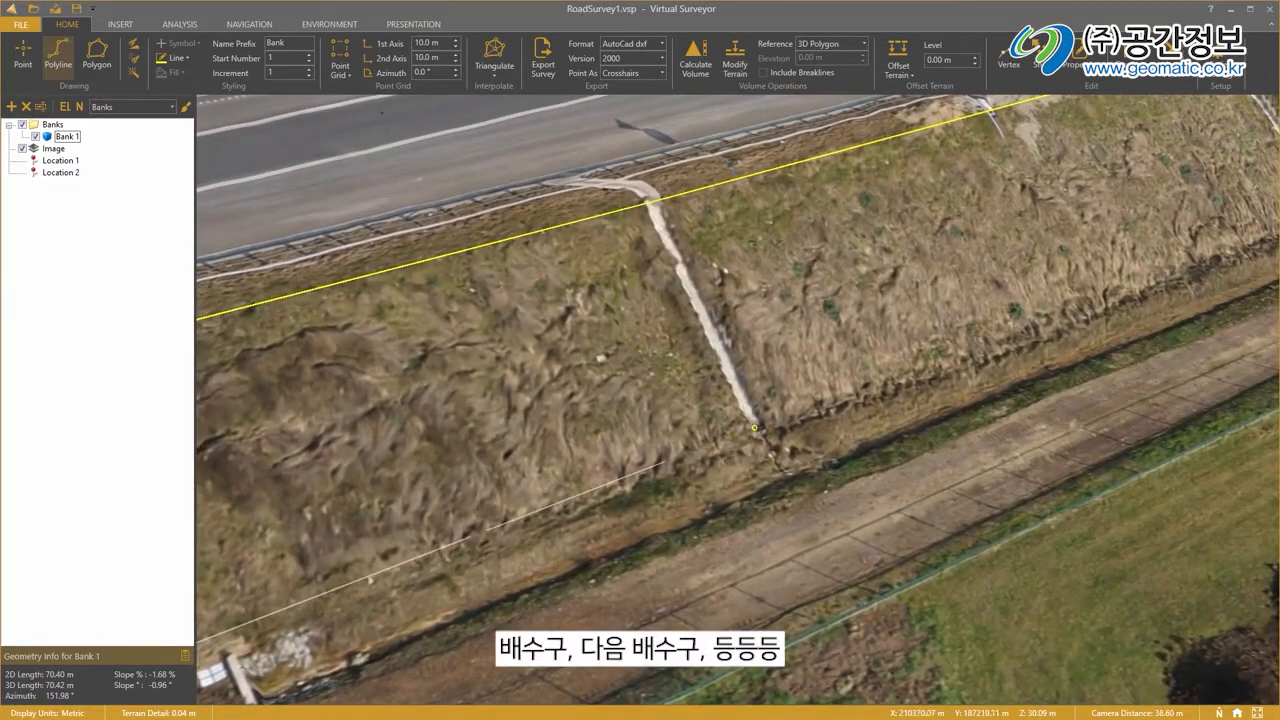
pyautogui.click(751, 429)
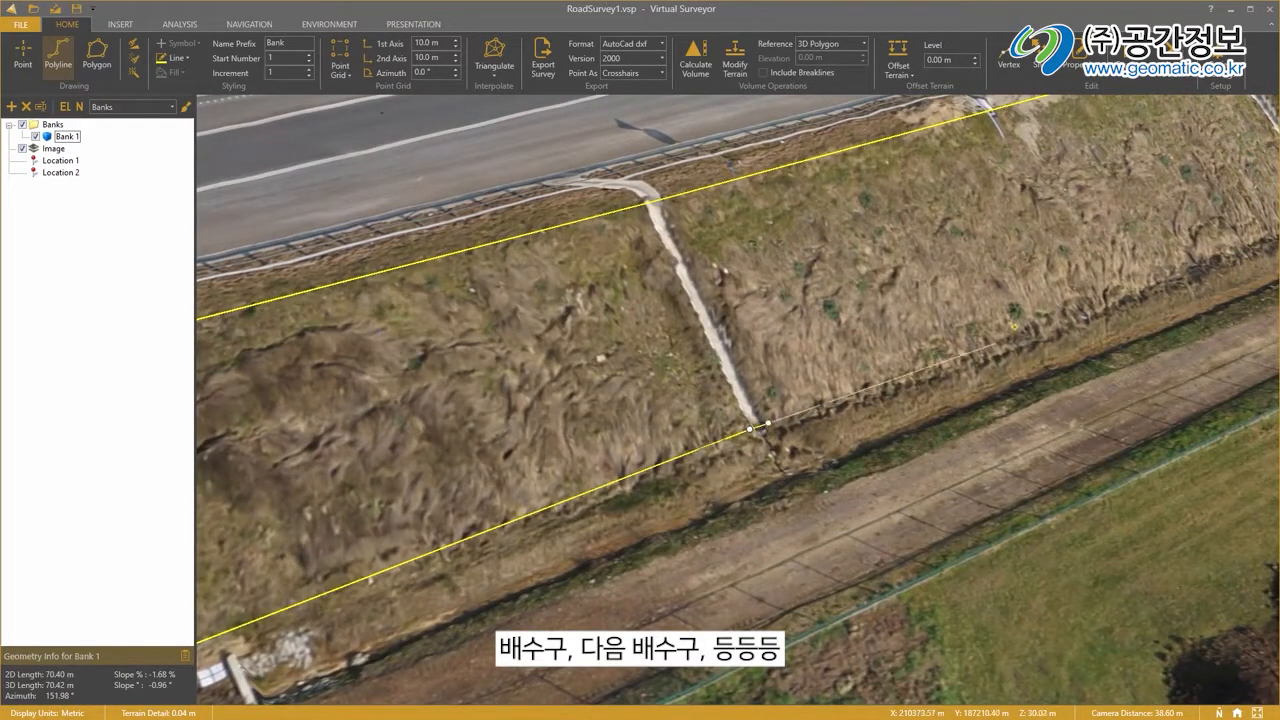
pyautogui.moveTo(1150, 275); pyautogui.dragTo(475, 435)
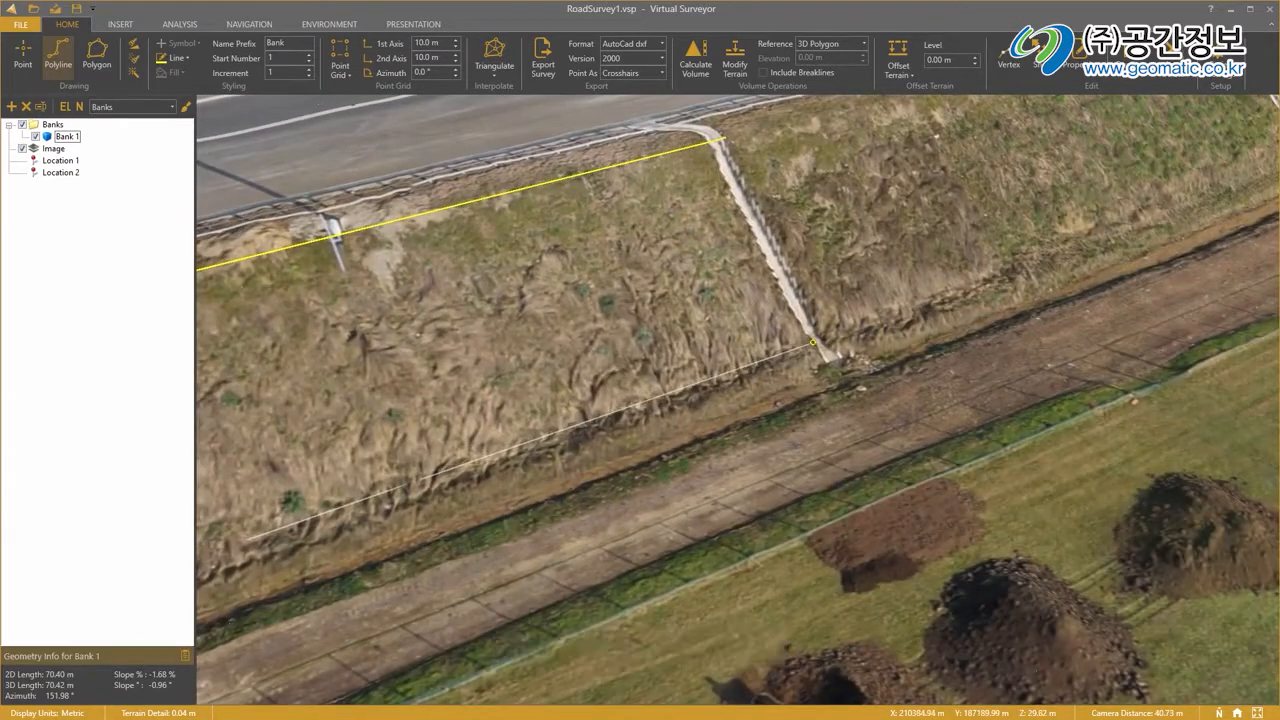
pyautogui.doubleClick(248, 540)
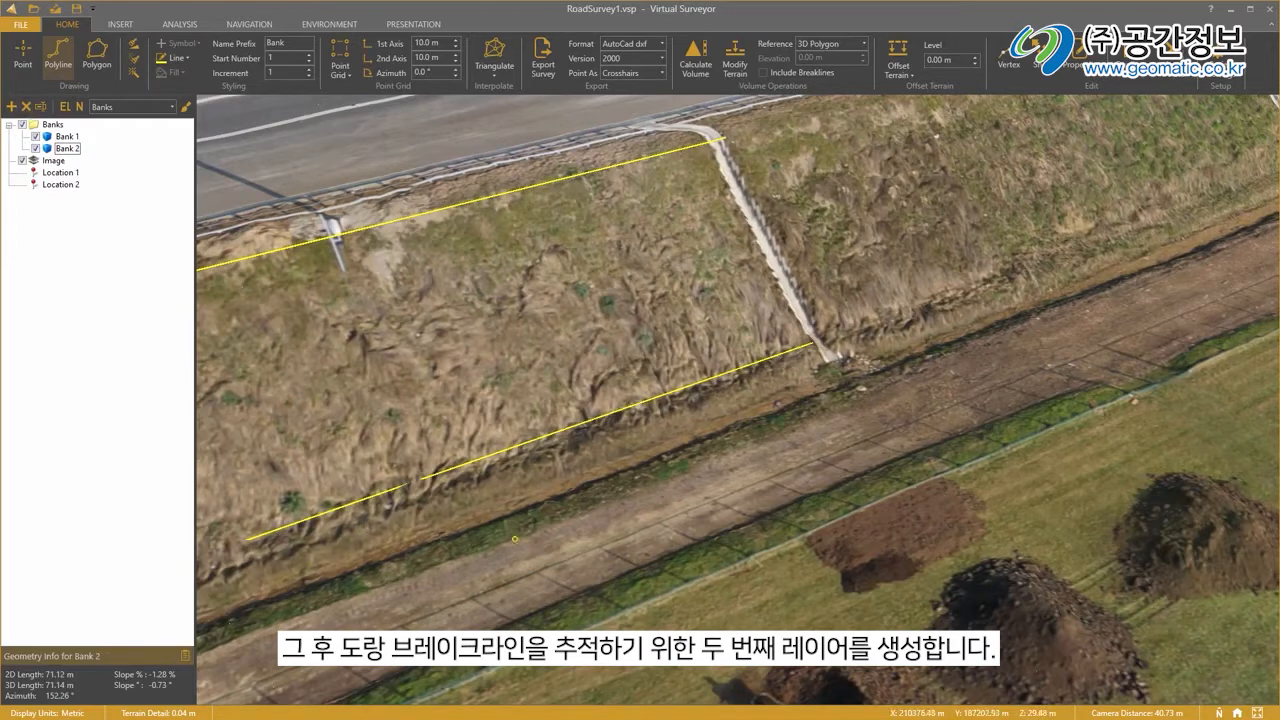
# Create a second layer named Ditches for the ditch breaklines.
pyautogui.click(11, 106)
pyautogui.write('Ditc')
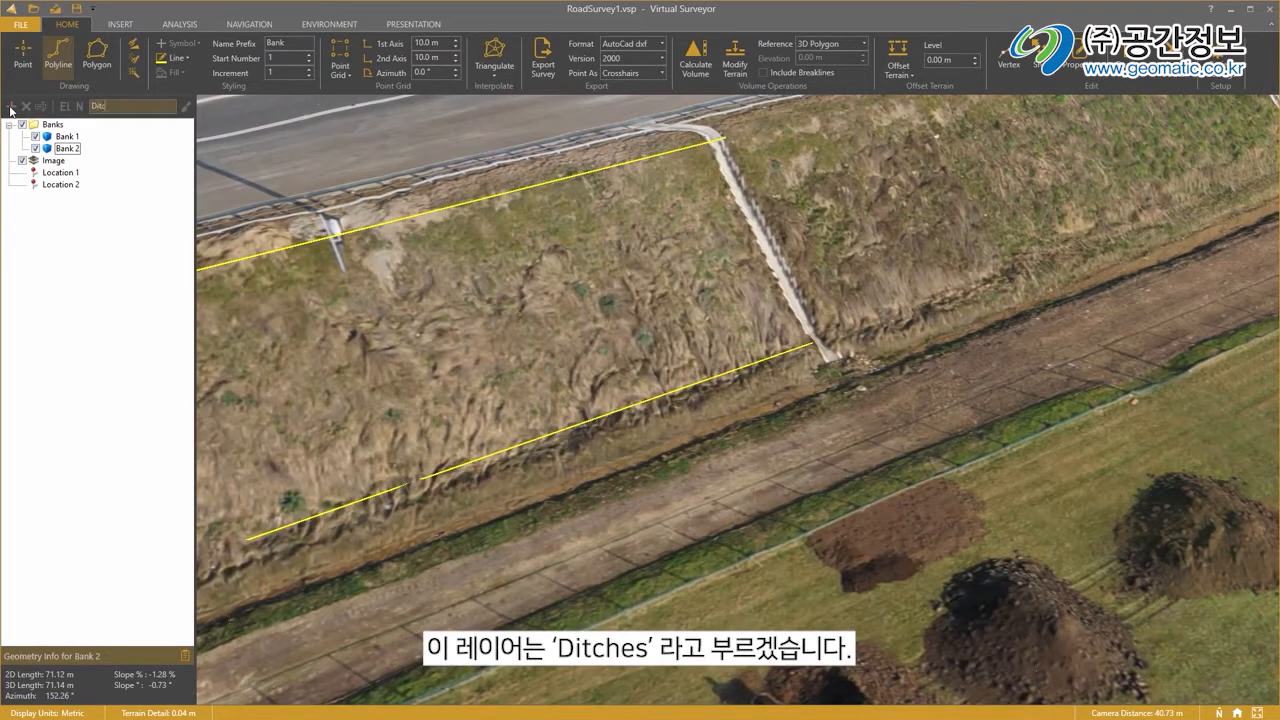
pyautogui.write('hes')
pyautogui.press('Return')
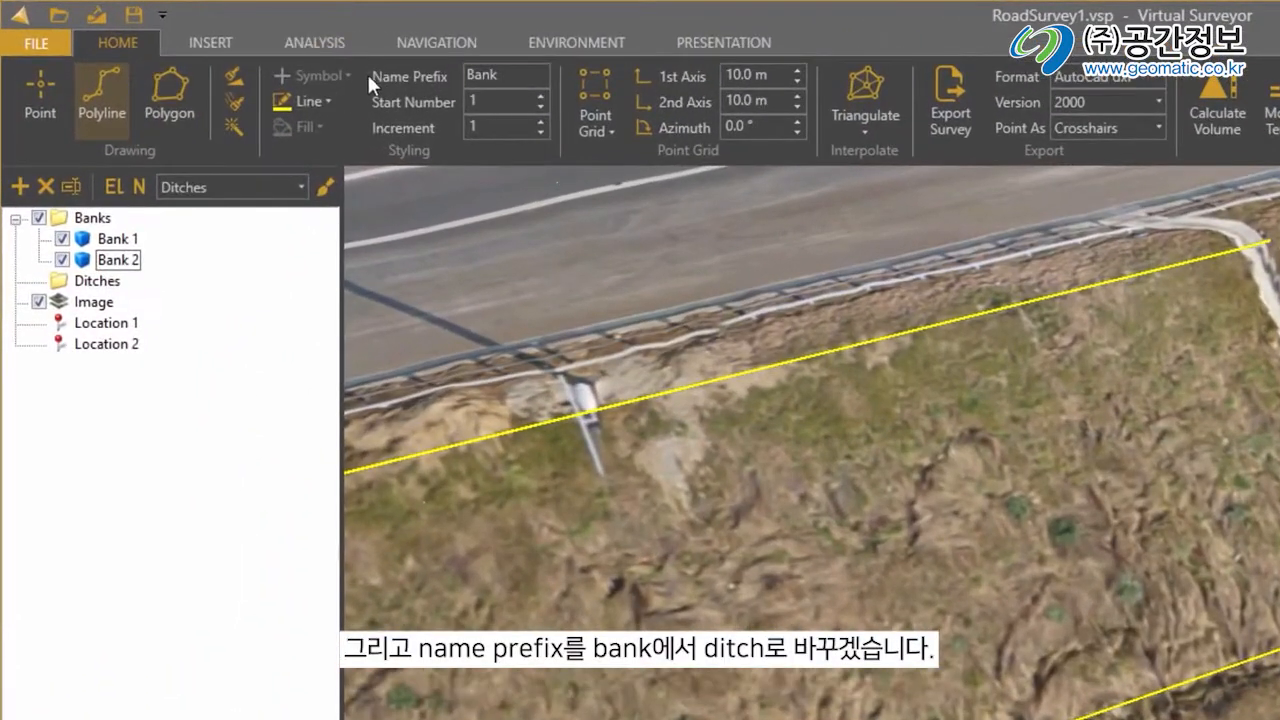
# Set the name prefix for new polylines to Ditch and their line color to green.
pyautogui.moveTo(525, 73); pyautogui.dragTo(411, 77)
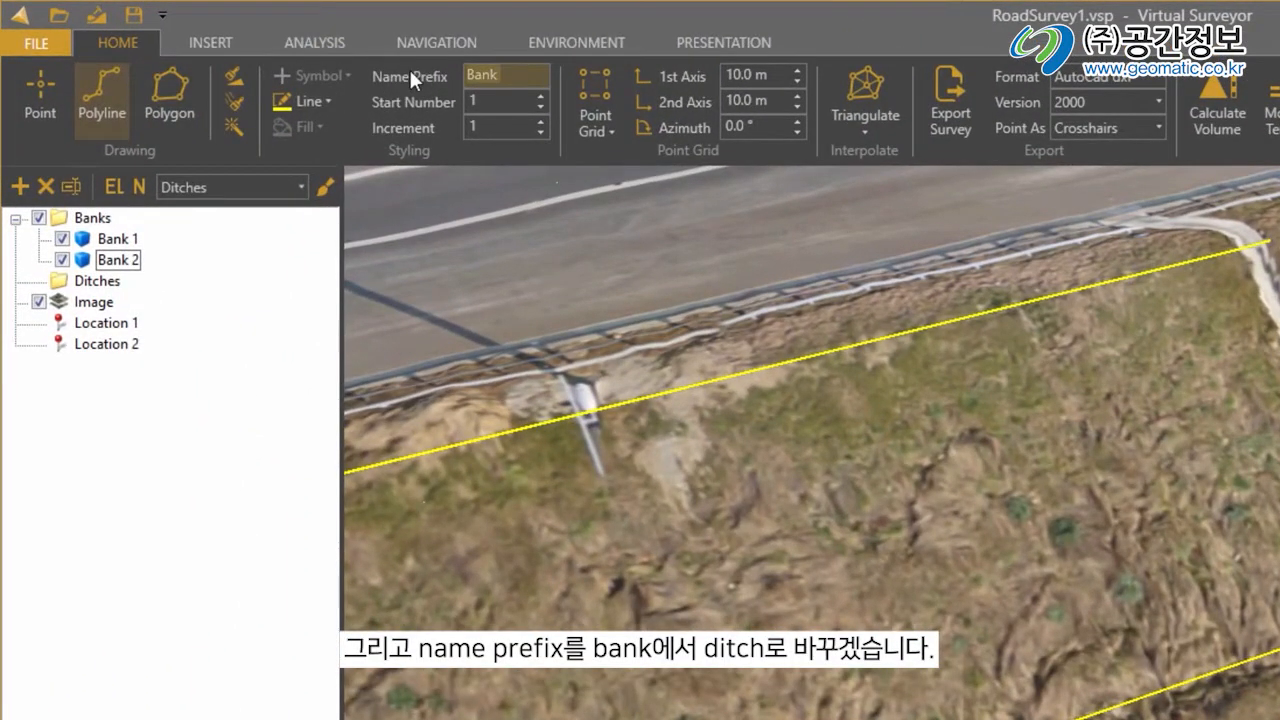
pyautogui.write('Ditch')
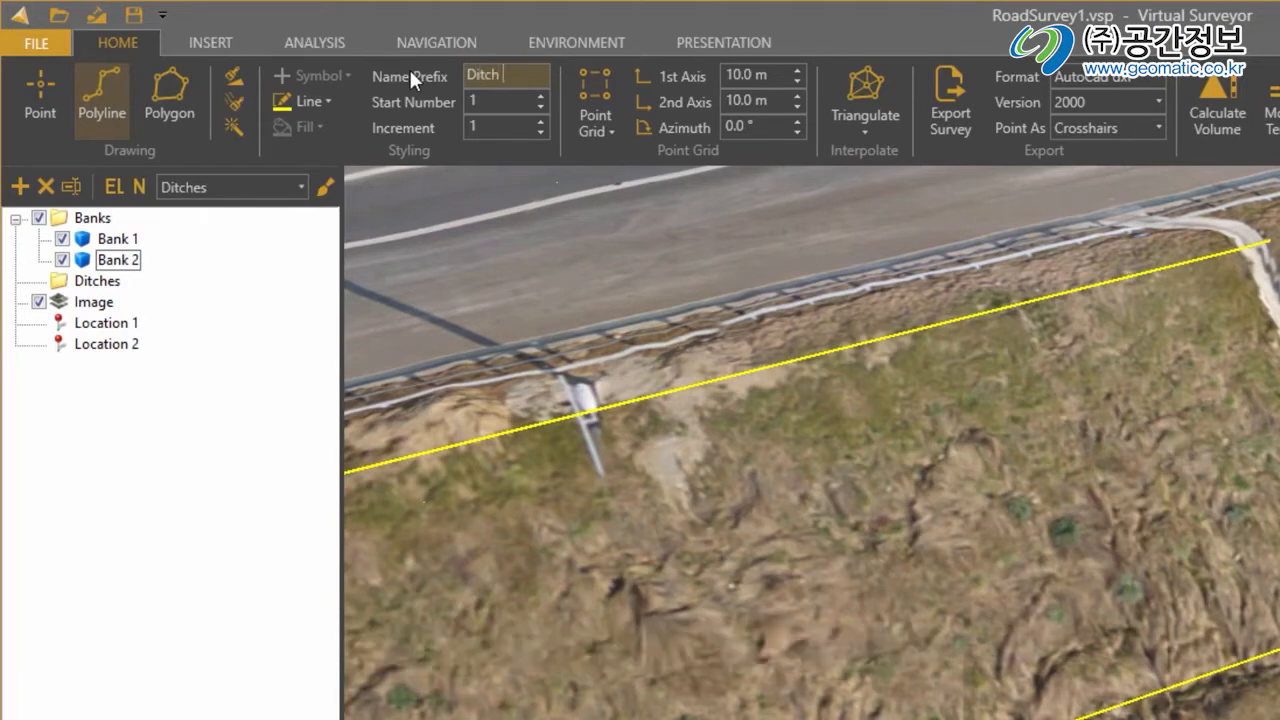
pyautogui.click(294, 102)
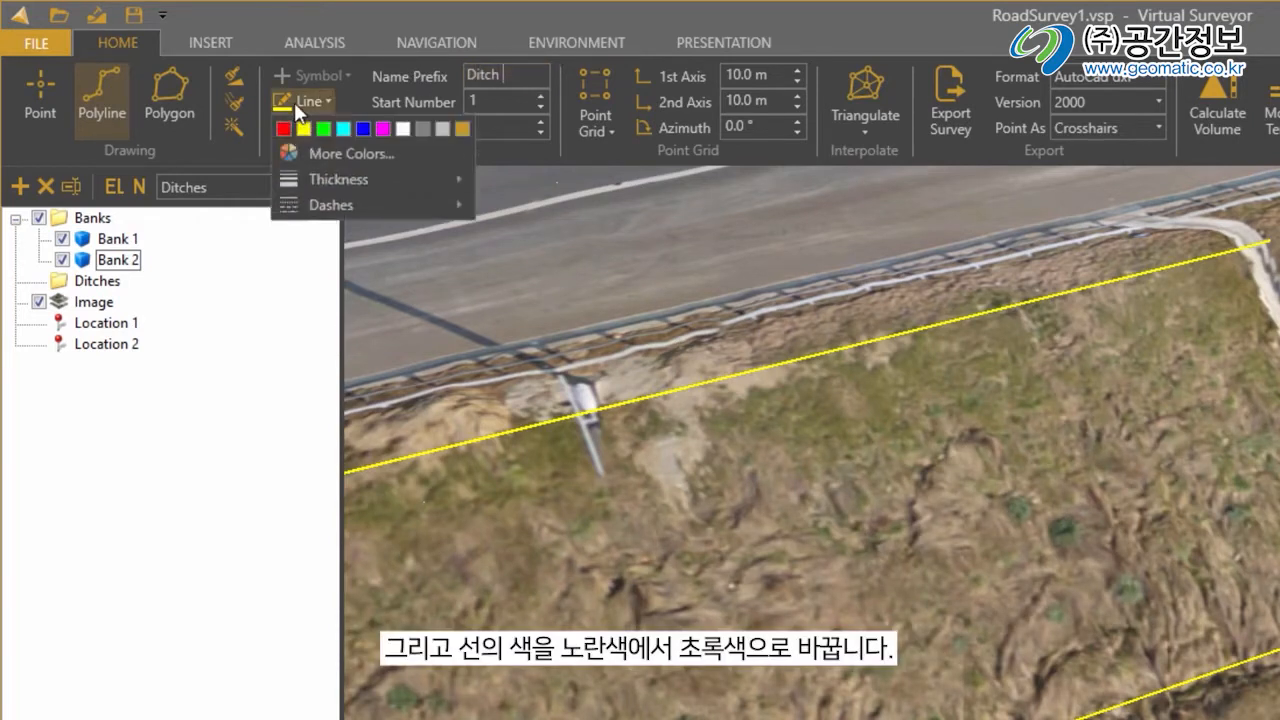
pyautogui.click(323, 128)
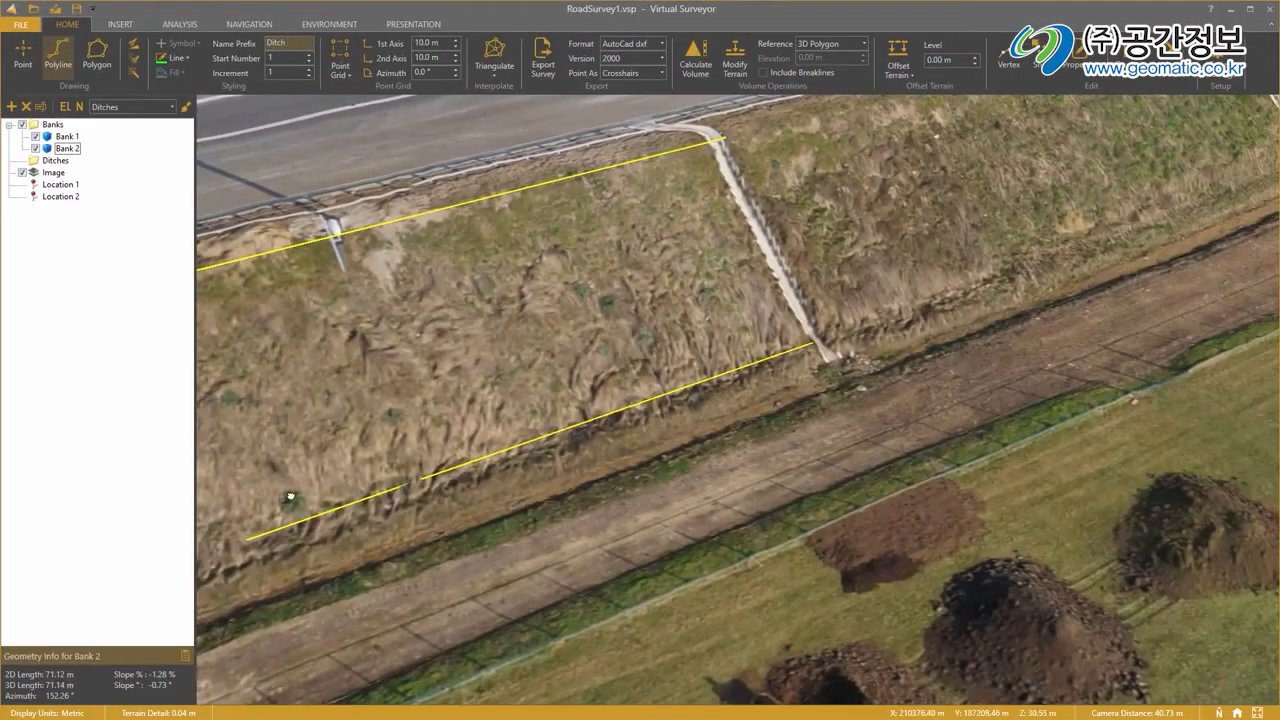
# Trace the ditch's embankment-side edge as a polyline about 50 m long, from the concrete headwall by the bridge to the third drain's foot.
pyautogui.moveTo(291, 496); pyautogui.dragTo(1090, 223)
pyautogui.moveTo(505, 408); pyautogui.dragTo(602, 363)
pyautogui.scroll(5, 619, 387)
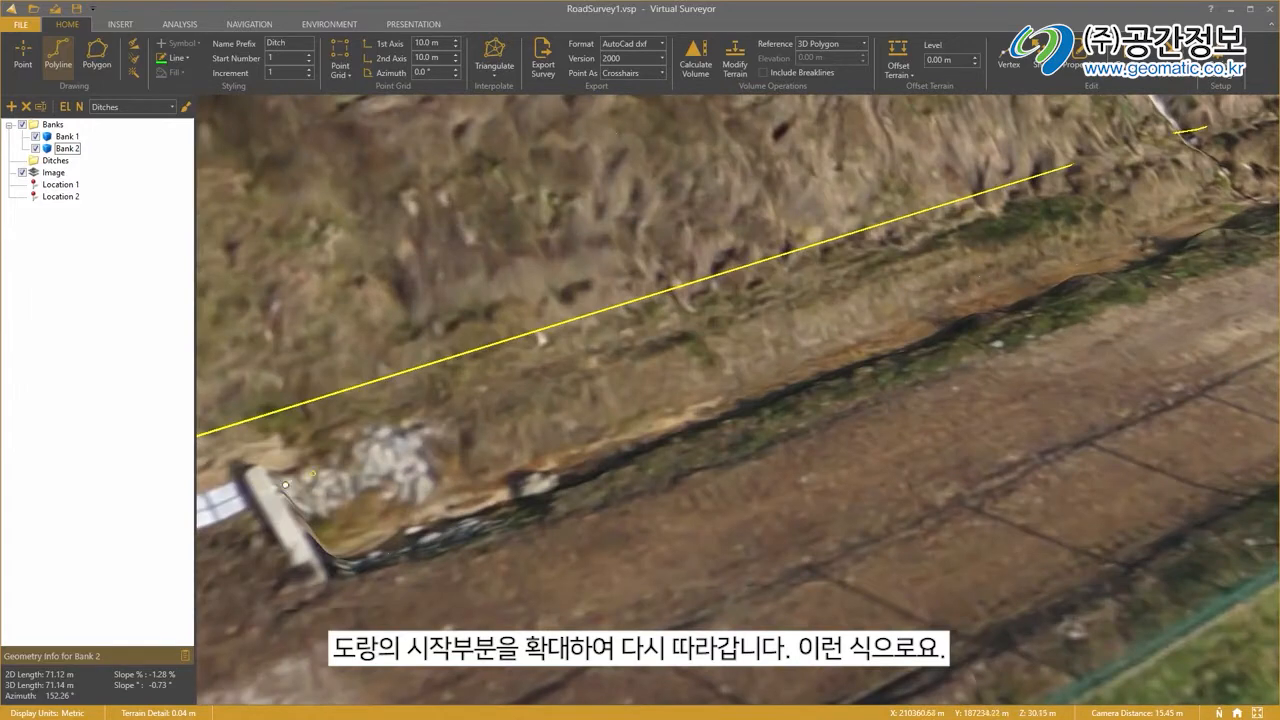
pyautogui.click(285, 485)
pyautogui.click(1113, 201)
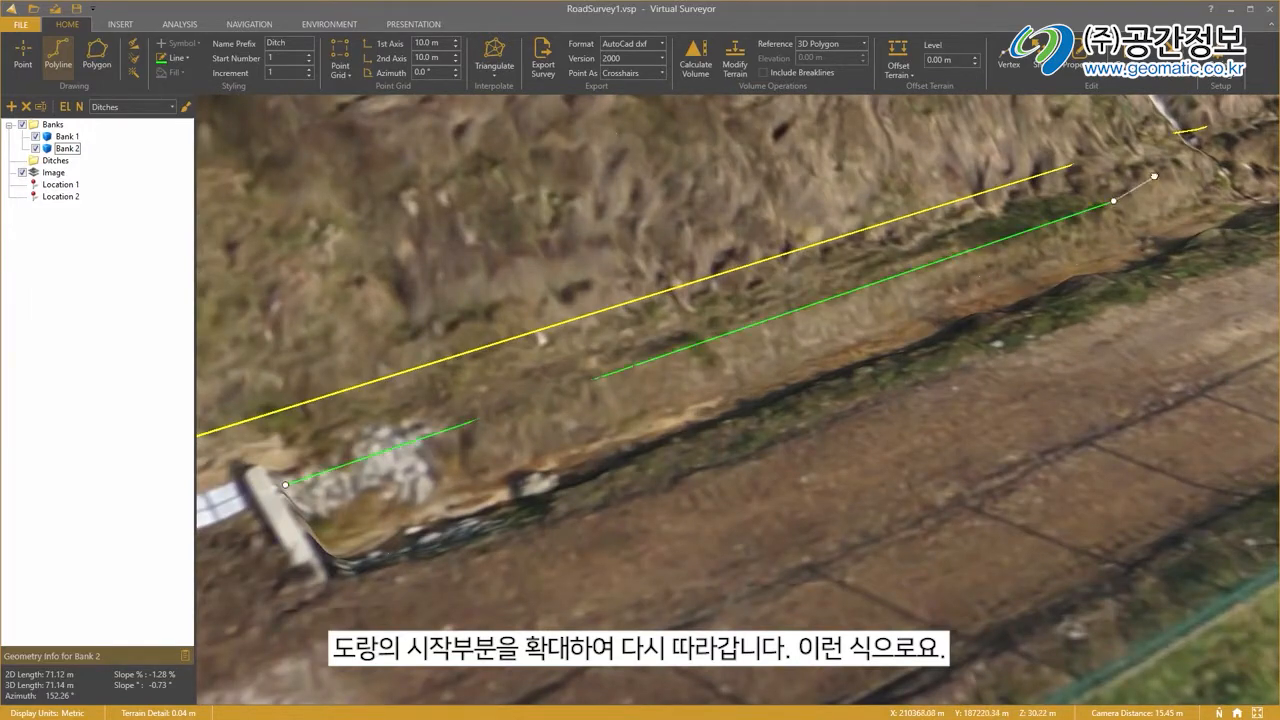
pyautogui.moveTo(1154, 176); pyautogui.dragTo(649, 302)
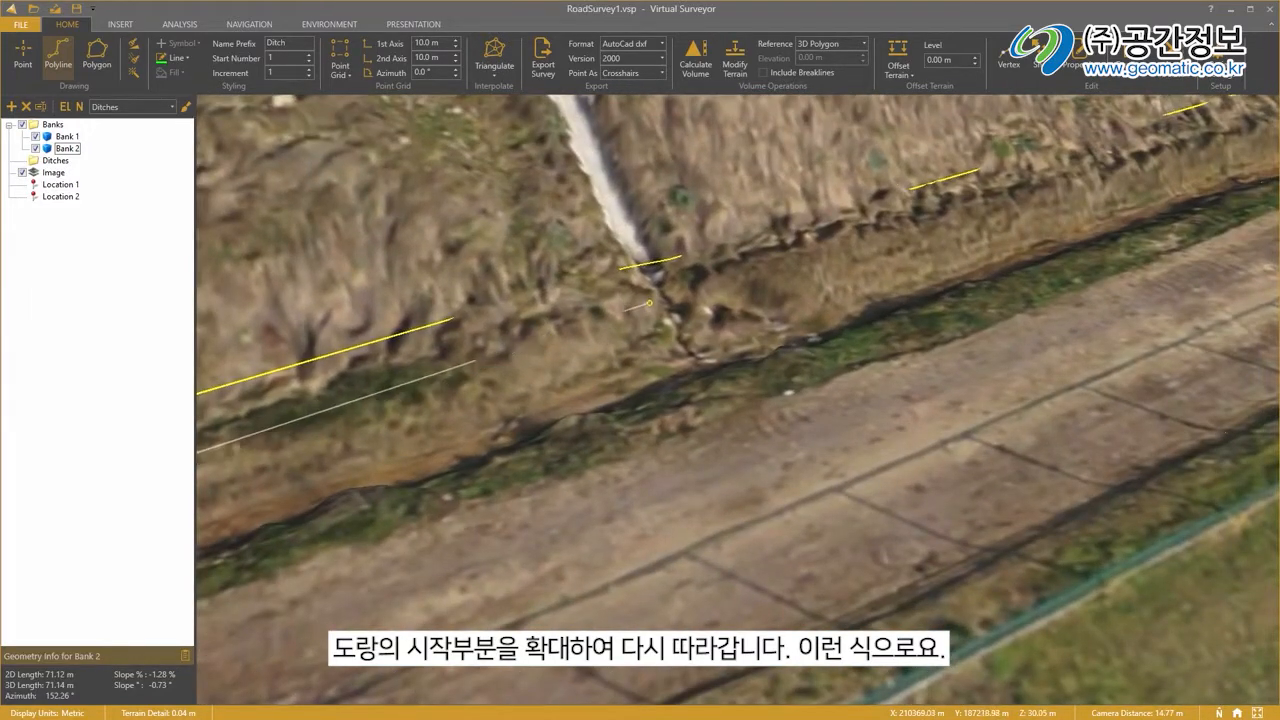
pyautogui.moveTo(654, 294); pyautogui.dragTo(234, 406)
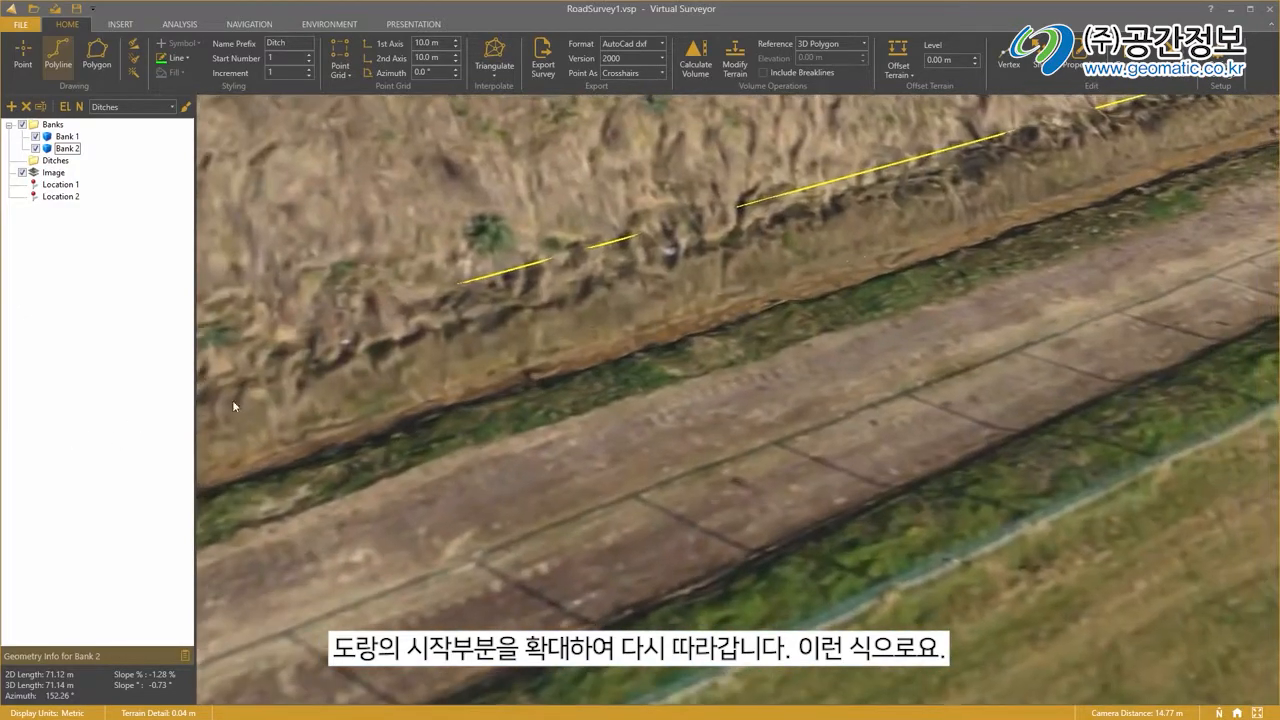
pyautogui.scroll(-3, 234, 406)
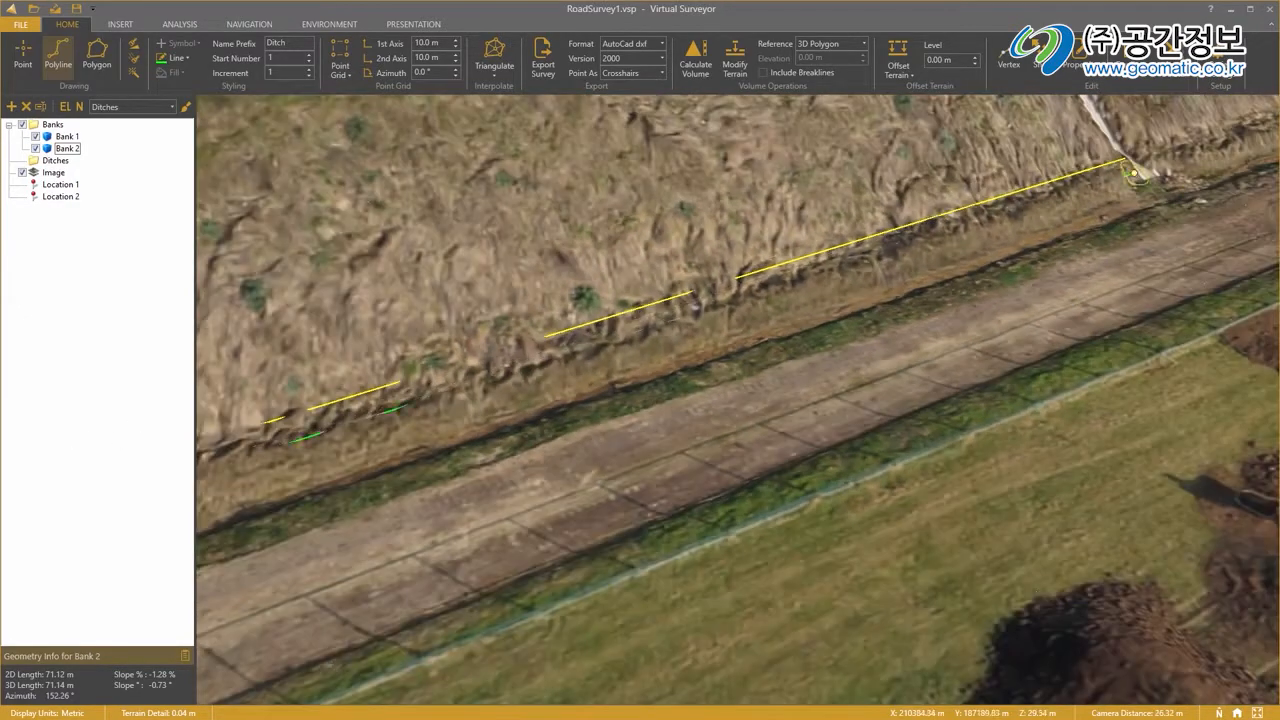
pyautogui.doubleClick(1134, 172)
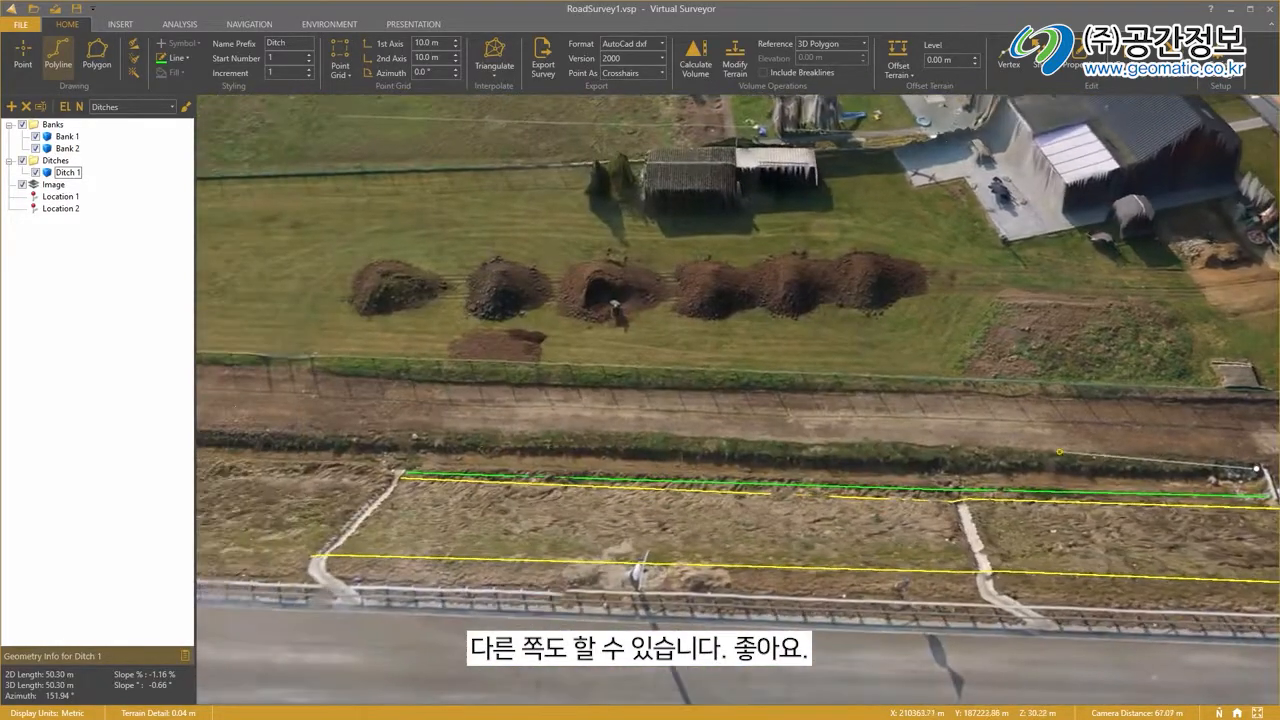
# Trace the ditch's opposite edge along the dirt track as a polyline about 53 m long, ending level with the third drain.
pyautogui.doubleClick(360, 438)
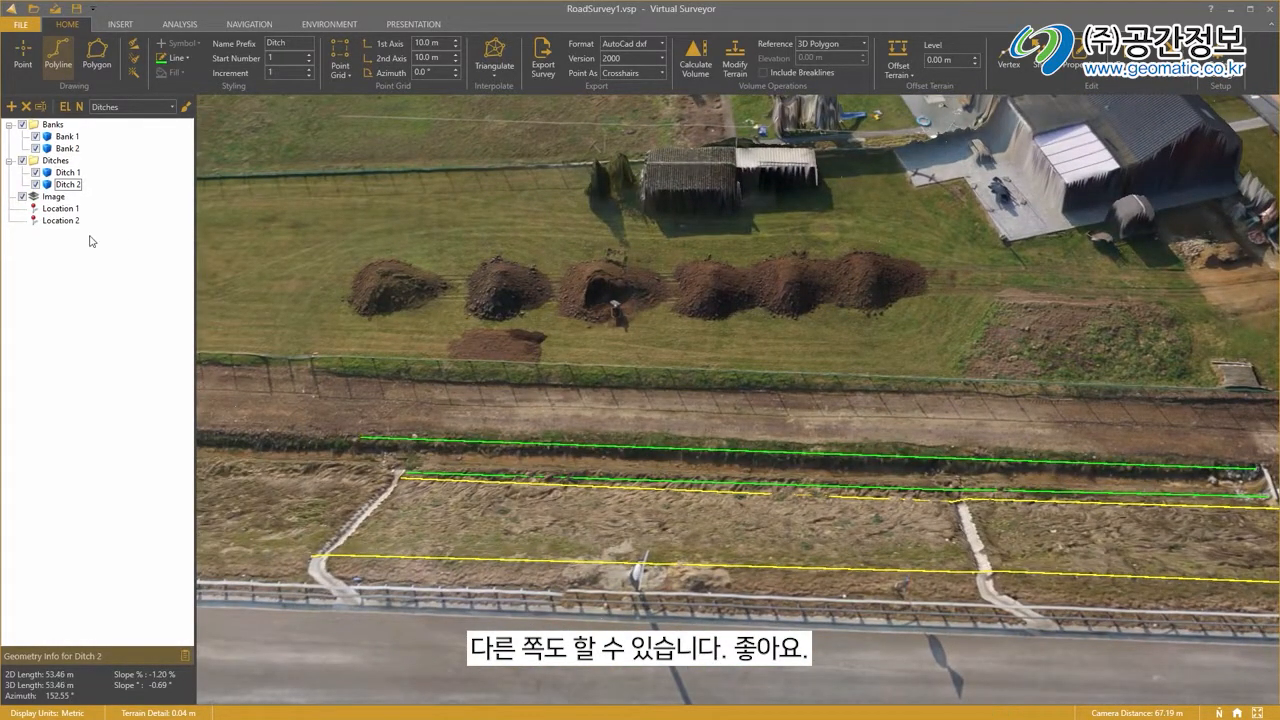
pyautogui.doubleClick(74, 209)
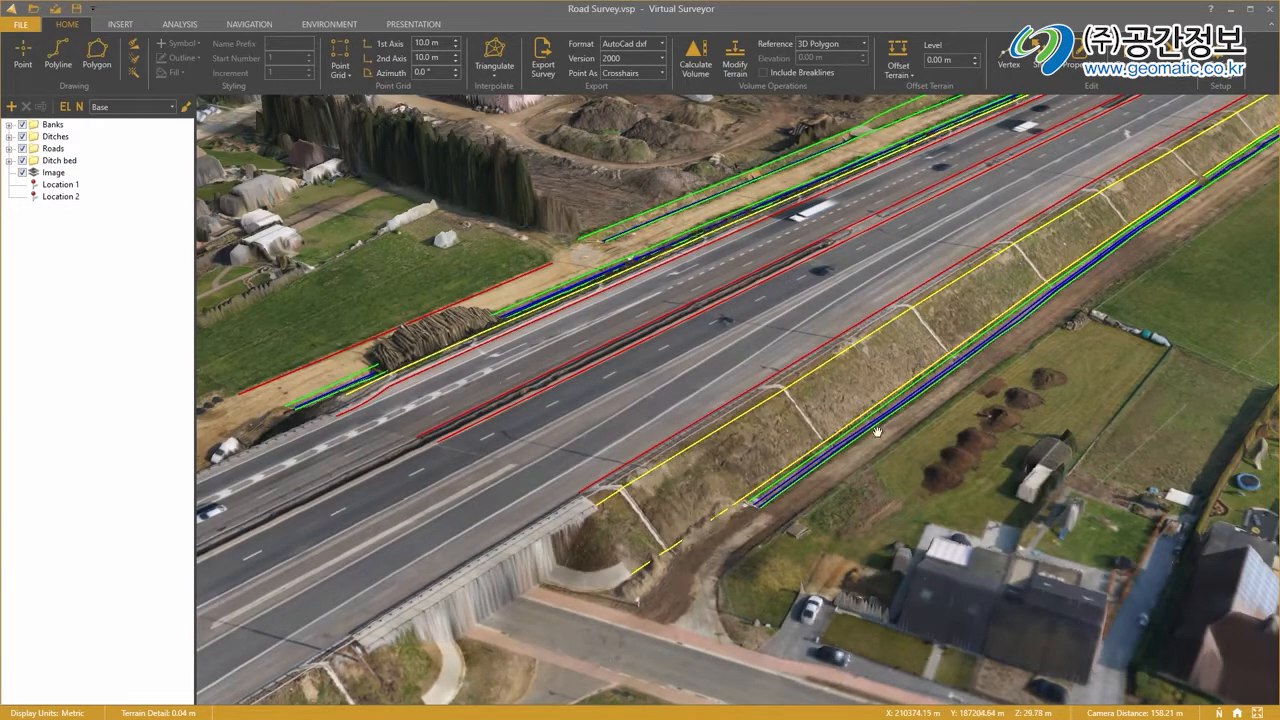
# Check the breaklines on both sides of the highway in the completed project and triangulate all visible layers.
pyautogui.doubleClick(804, 472)
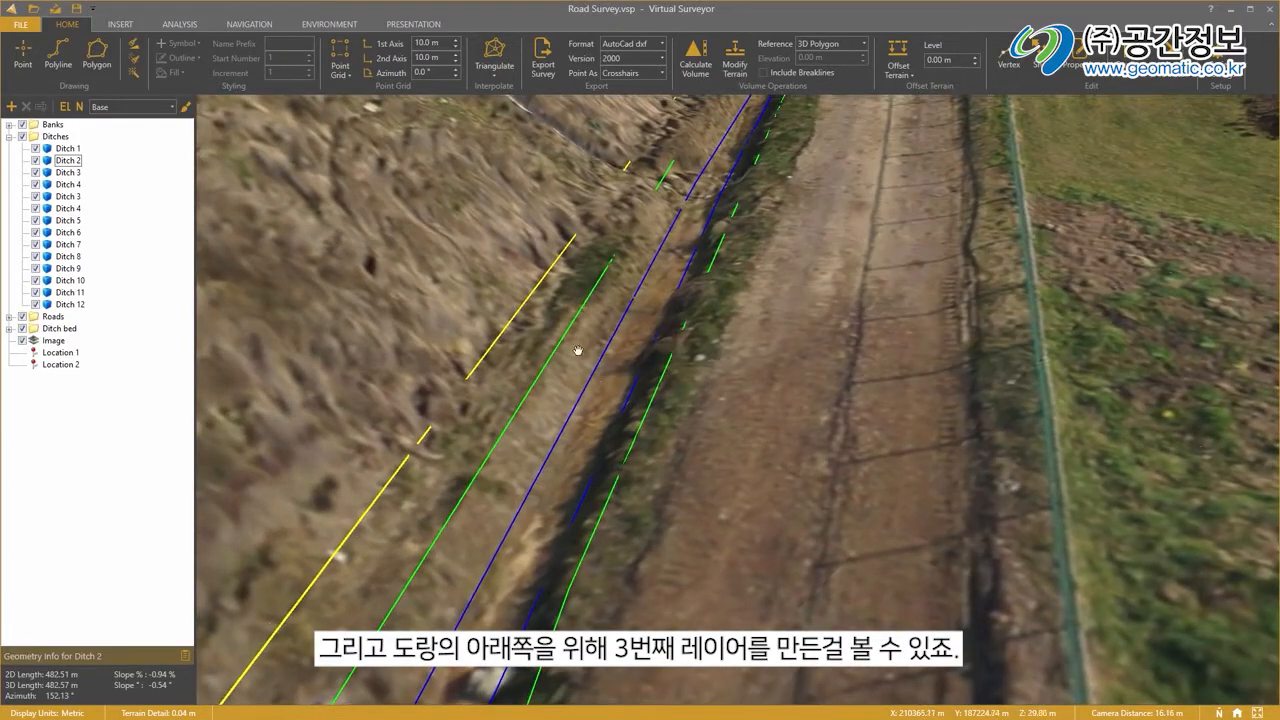
pyautogui.moveTo(738, 176); pyautogui.dragTo(820, 309)
pyautogui.scroll(-1, 819, 308)
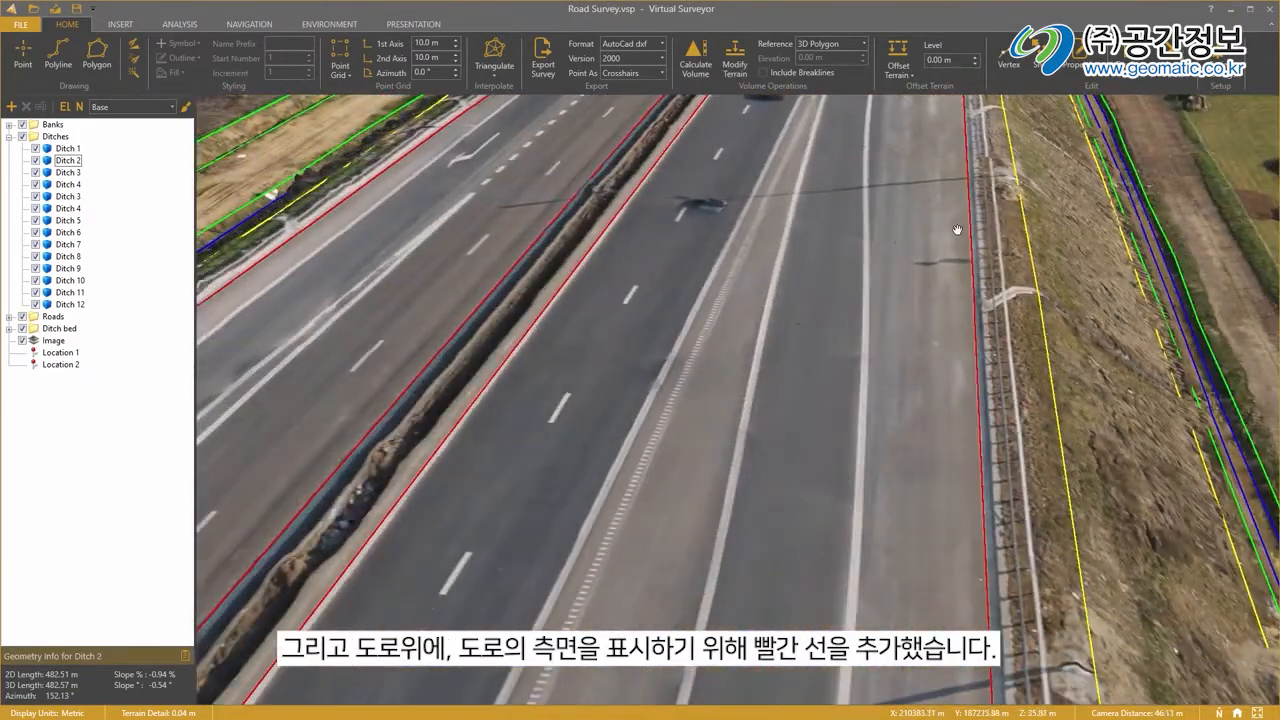
pyautogui.moveTo(421, 192); pyautogui.dragTo(668, 160)
pyautogui.moveTo(668, 160); pyautogui.dragTo(636, 178, button='middle')
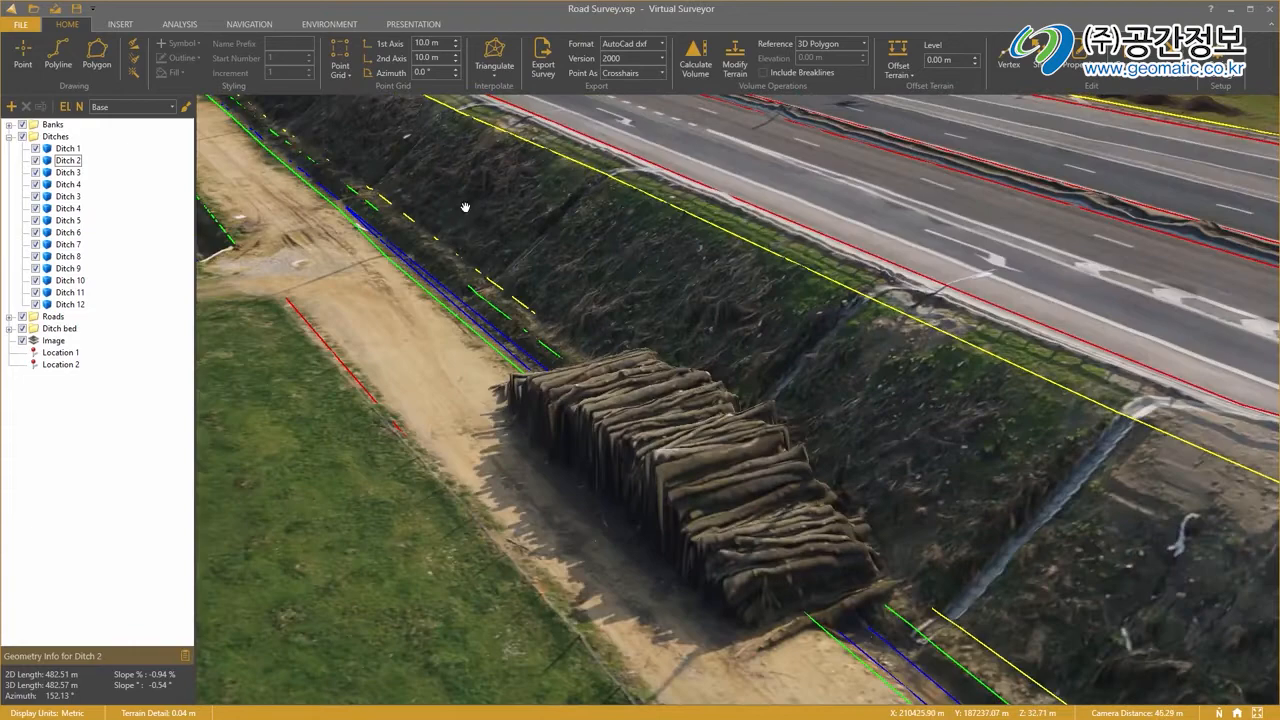
pyautogui.moveTo(466, 206); pyautogui.dragTo(764, 391)
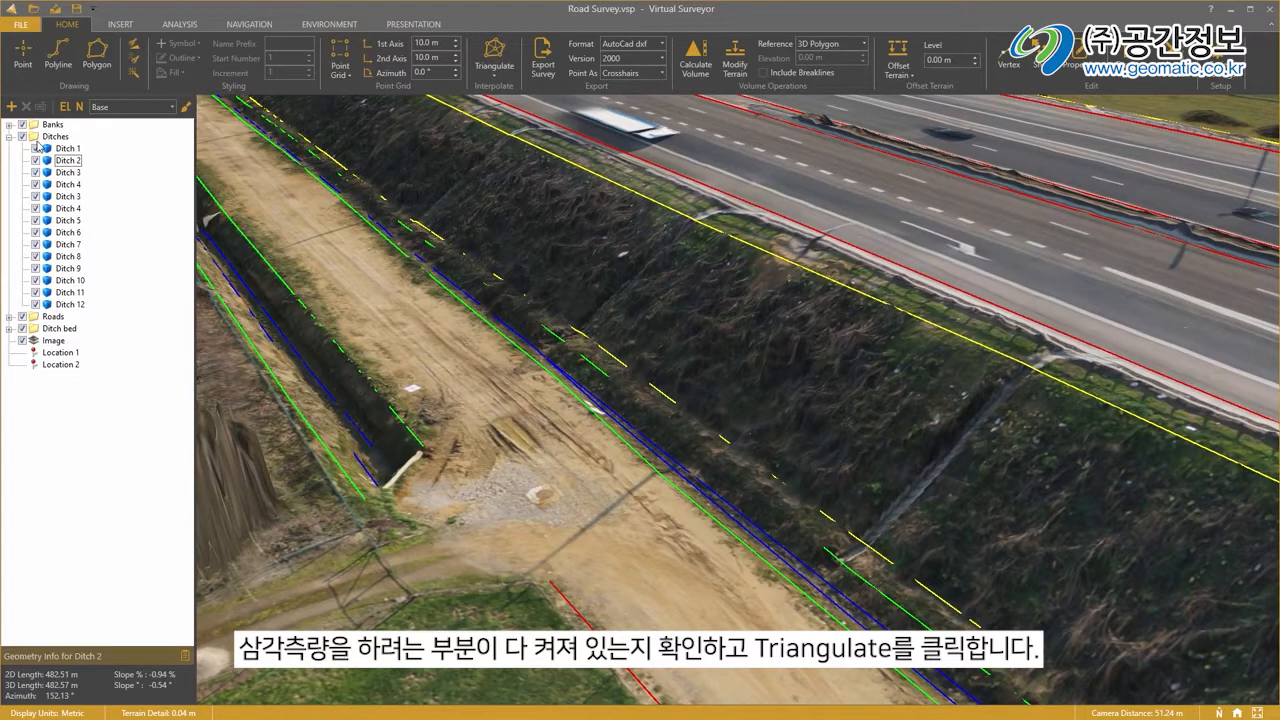
pyautogui.click(501, 48)
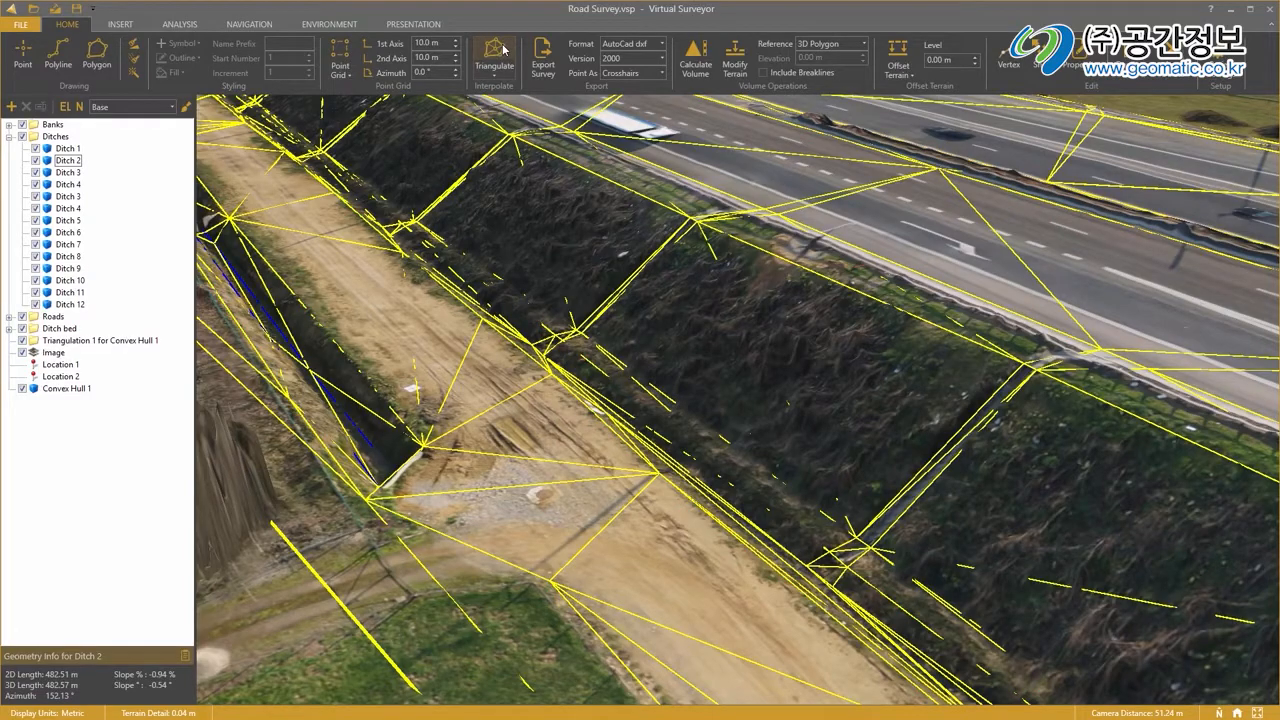
# Examine whether the triangulation follows the real terrain along the ditches, dirt track, drains and embankment.
pyautogui.scroll(5, 586, 234)
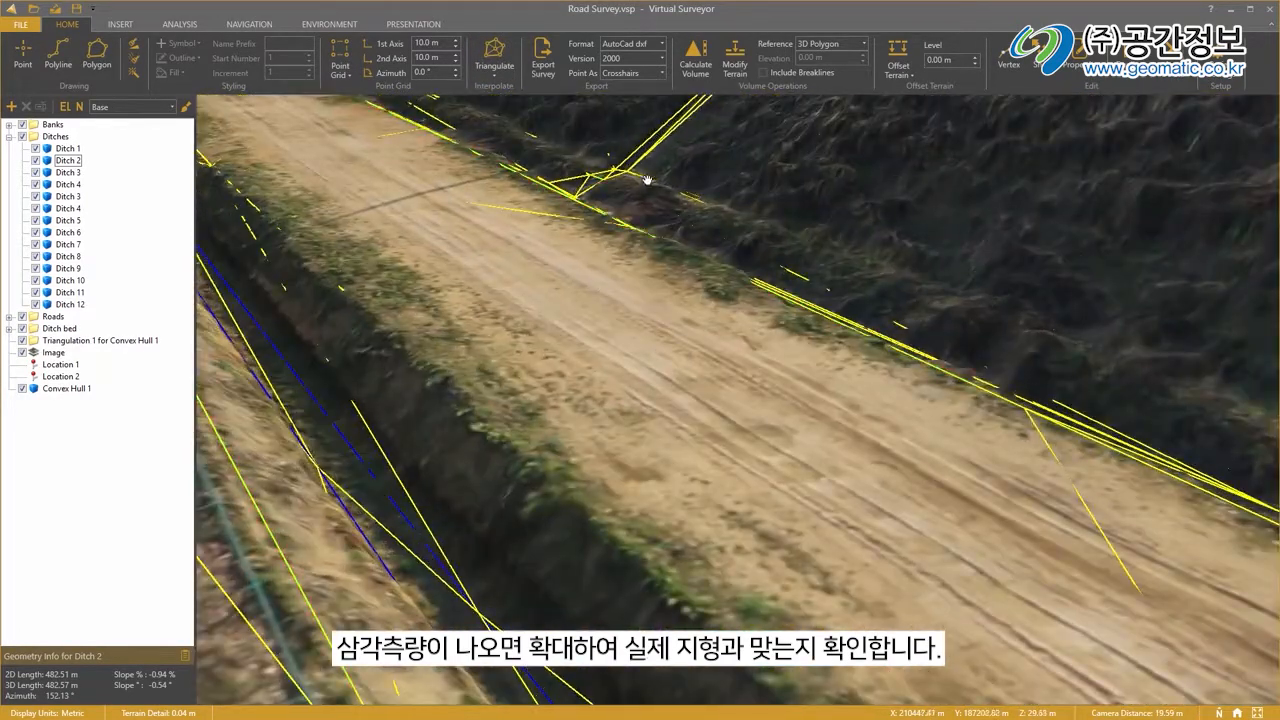
pyautogui.moveTo(647, 181); pyautogui.dragTo(514, 364)
pyautogui.moveTo(514, 364); pyautogui.dragTo(665, 270, button='middle')
pyautogui.moveTo(664, 270); pyautogui.dragTo(818, 355)
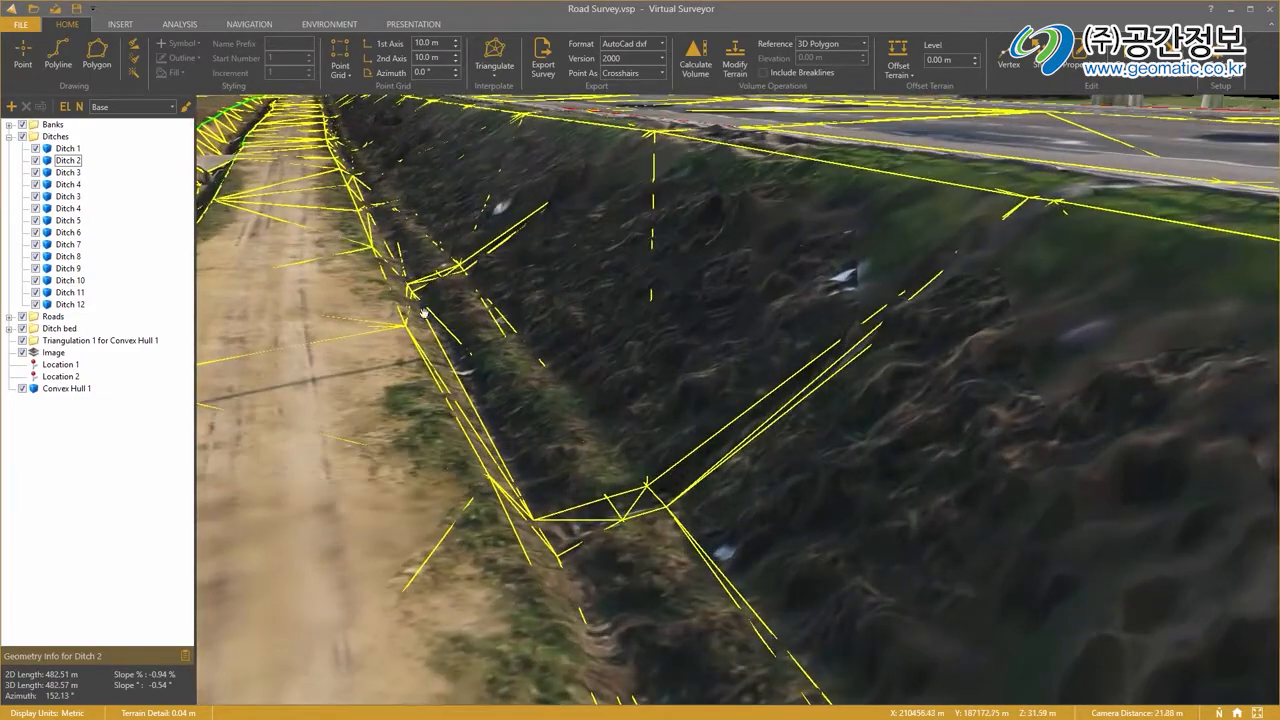
pyautogui.moveTo(492, 281); pyautogui.dragTo(810, 337)
pyautogui.moveTo(810, 337); pyautogui.dragTo(636, 273, button='middle')
pyautogui.moveTo(521, 150); pyautogui.dragTo(573, 210)
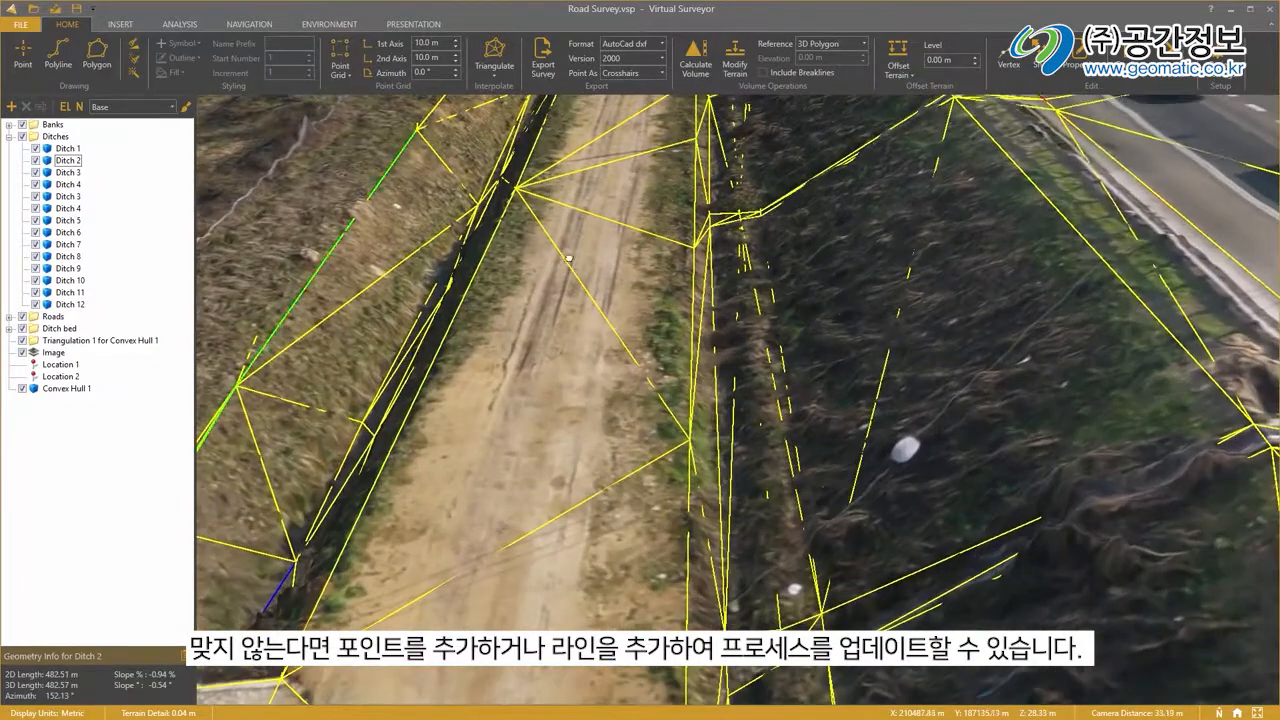
pyautogui.moveTo(1009, 193); pyautogui.dragTo(965, 195, button='middle')
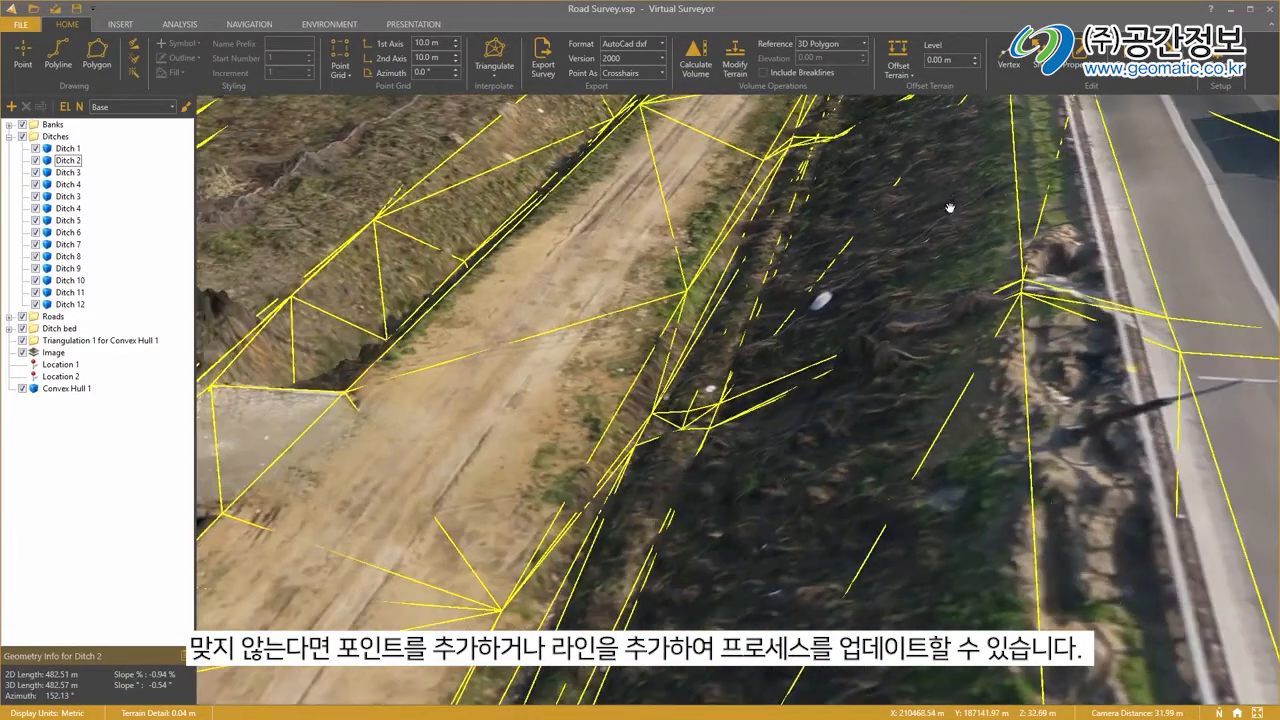
pyautogui.moveTo(921, 390); pyautogui.dragTo(792, 267)
pyautogui.scroll(-3, 792, 267)
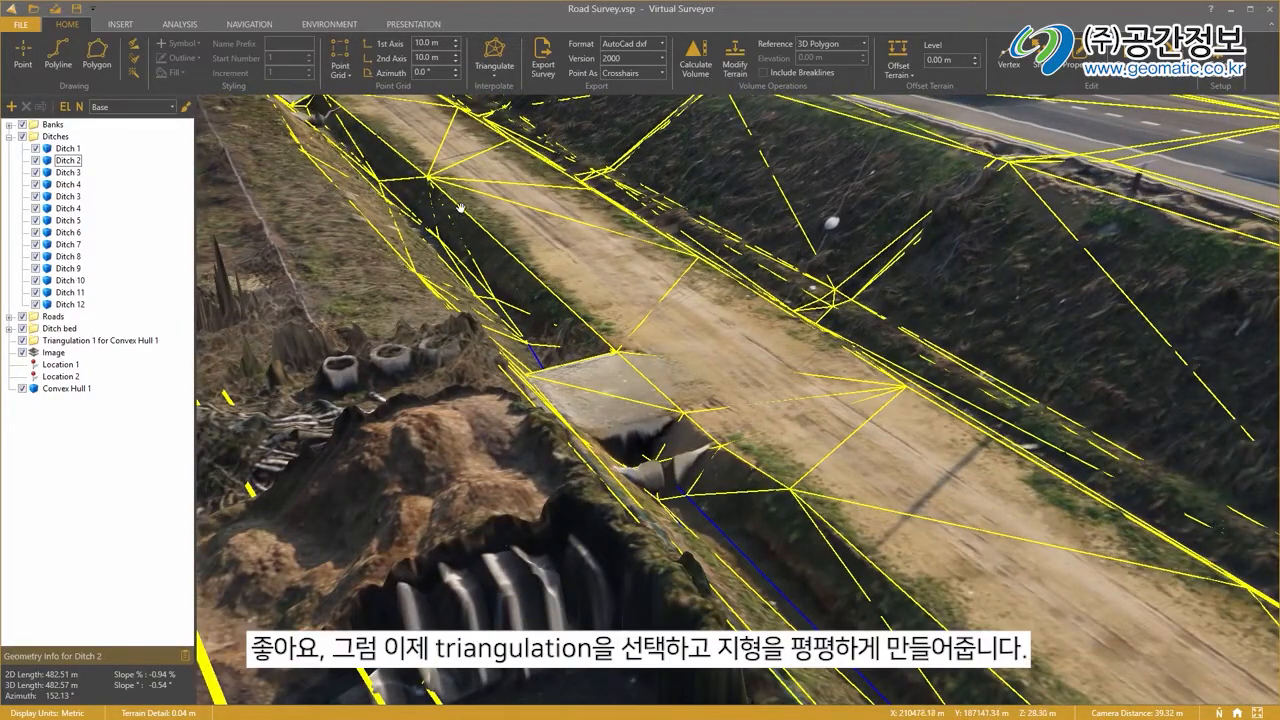
# Modify the terrain to match the Triangulation 1 for Convex Hull 1 layer, using 3D Polygon as the reference.
pyautogui.click(120, 341)
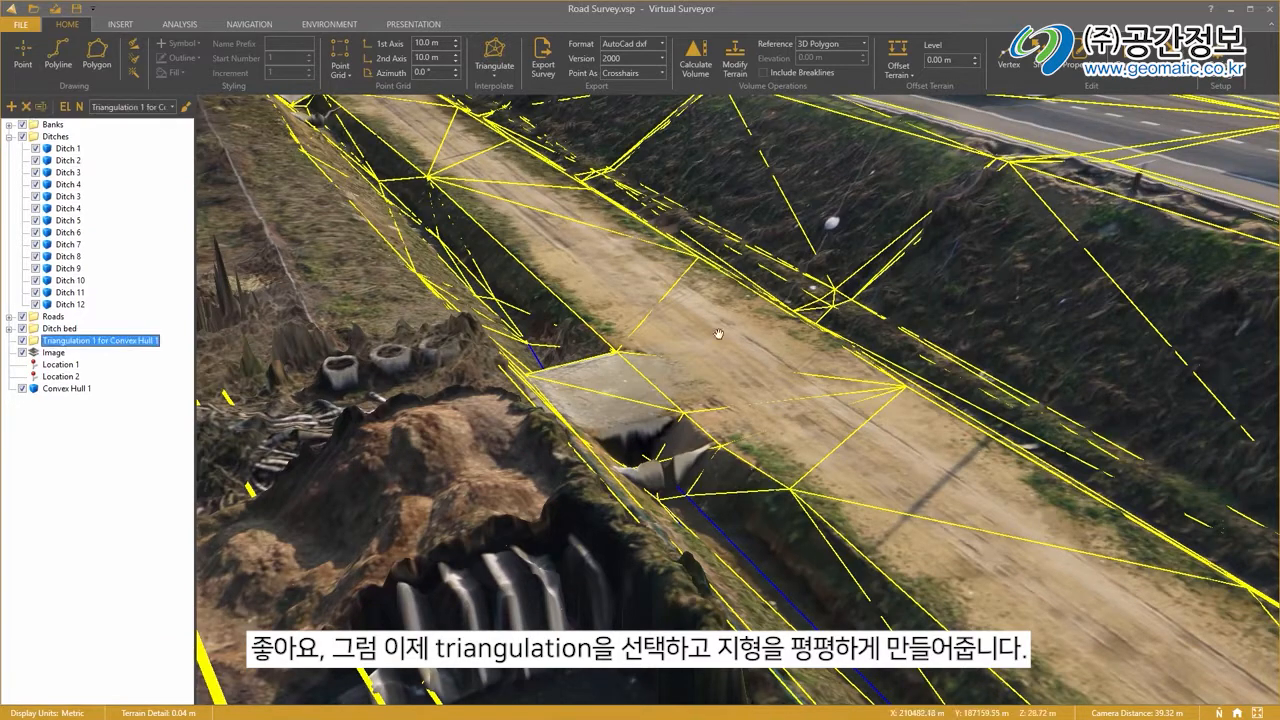
pyautogui.moveTo(875, 234); pyautogui.dragTo(780, 258)
pyautogui.moveTo(808, 212); pyautogui.dragTo(774, 222)
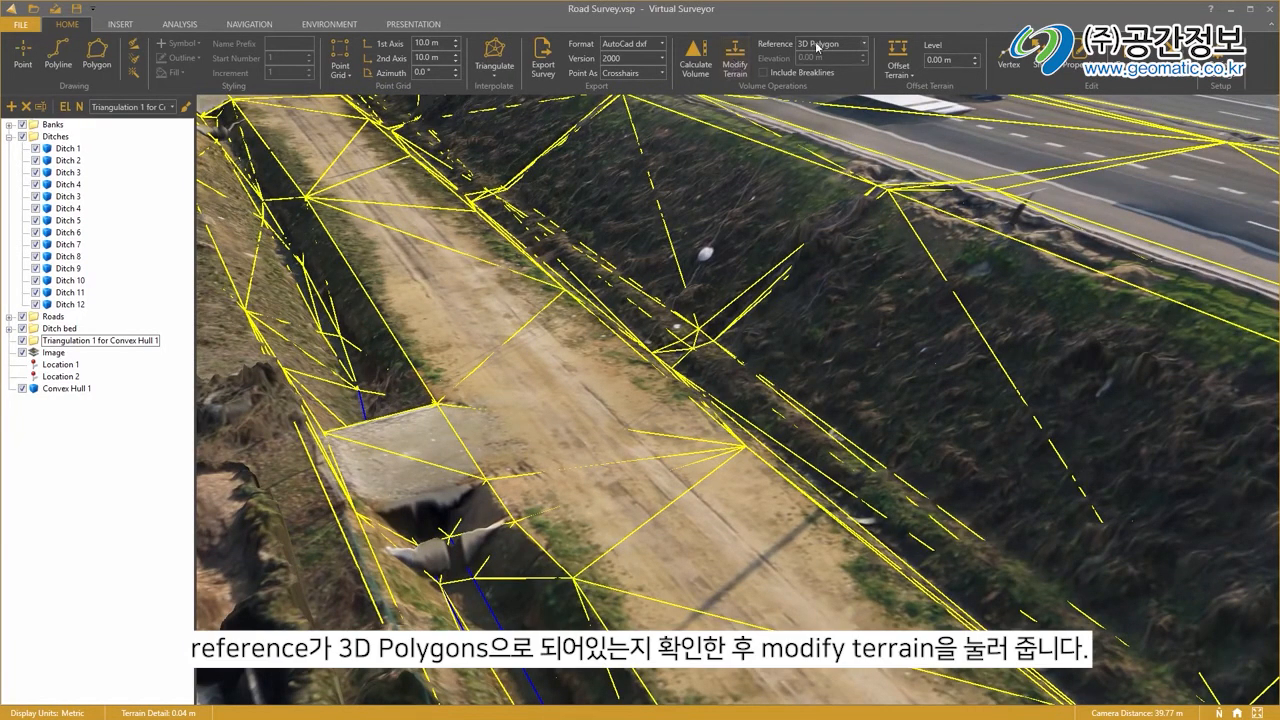
pyautogui.click(737, 62)
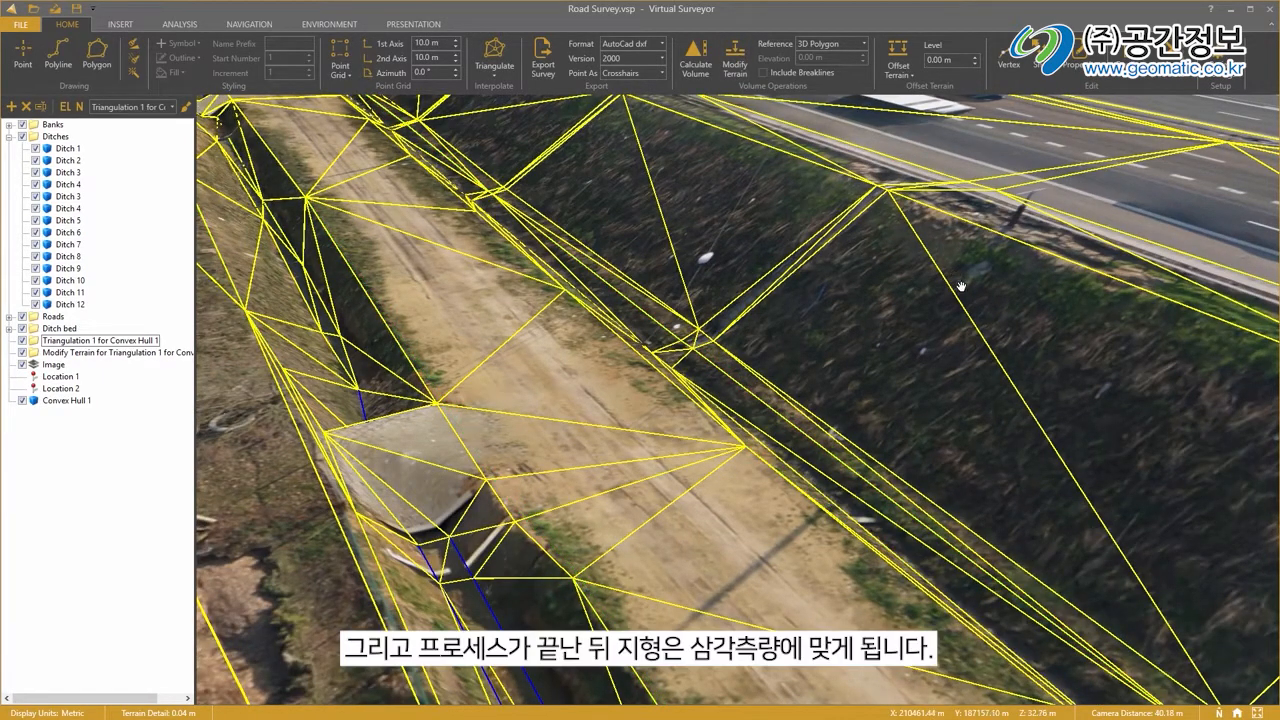
# Show the slope color map on the modified terrain and hide the triangulation layer.
pyautogui.moveTo(902, 156); pyautogui.dragTo(866, 229)
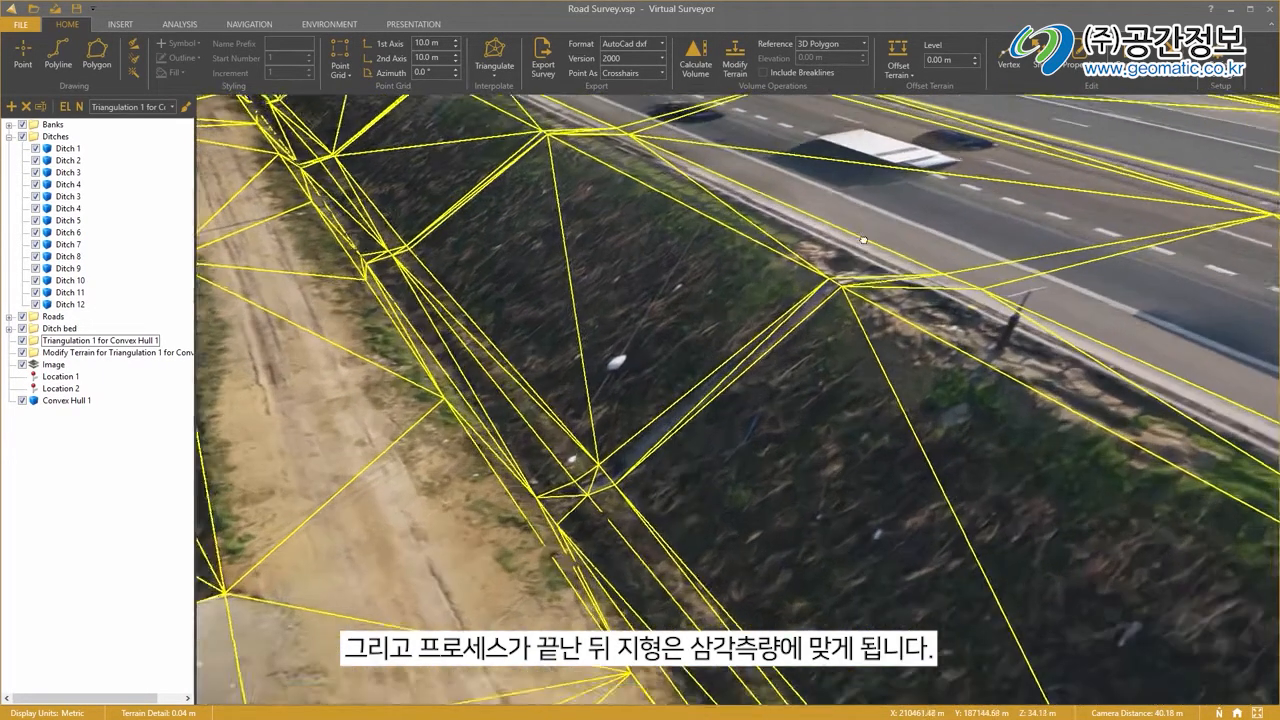
pyautogui.moveTo(866, 229); pyautogui.dragTo(802, 204, button='middle')
pyautogui.scroll(-2, 802, 204)
pyautogui.scroll(-6, 802, 204)
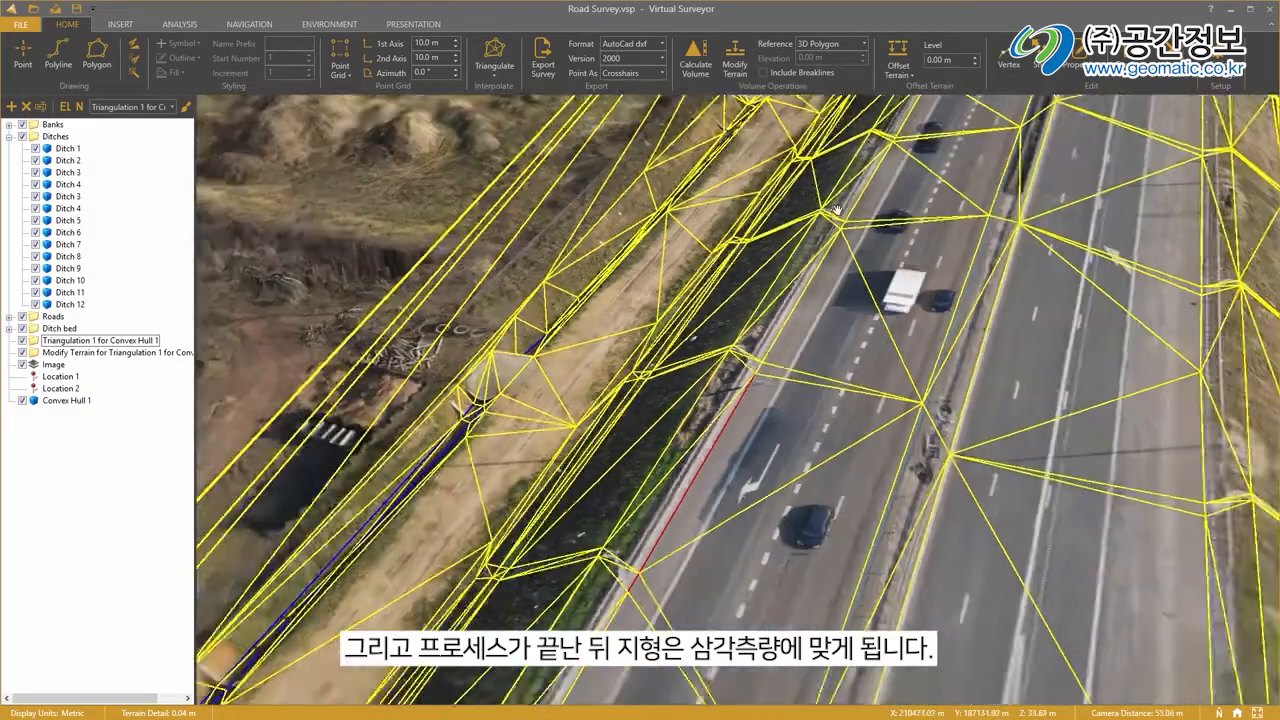
pyautogui.moveTo(920, 280); pyautogui.dragTo(852, 240, button='middle')
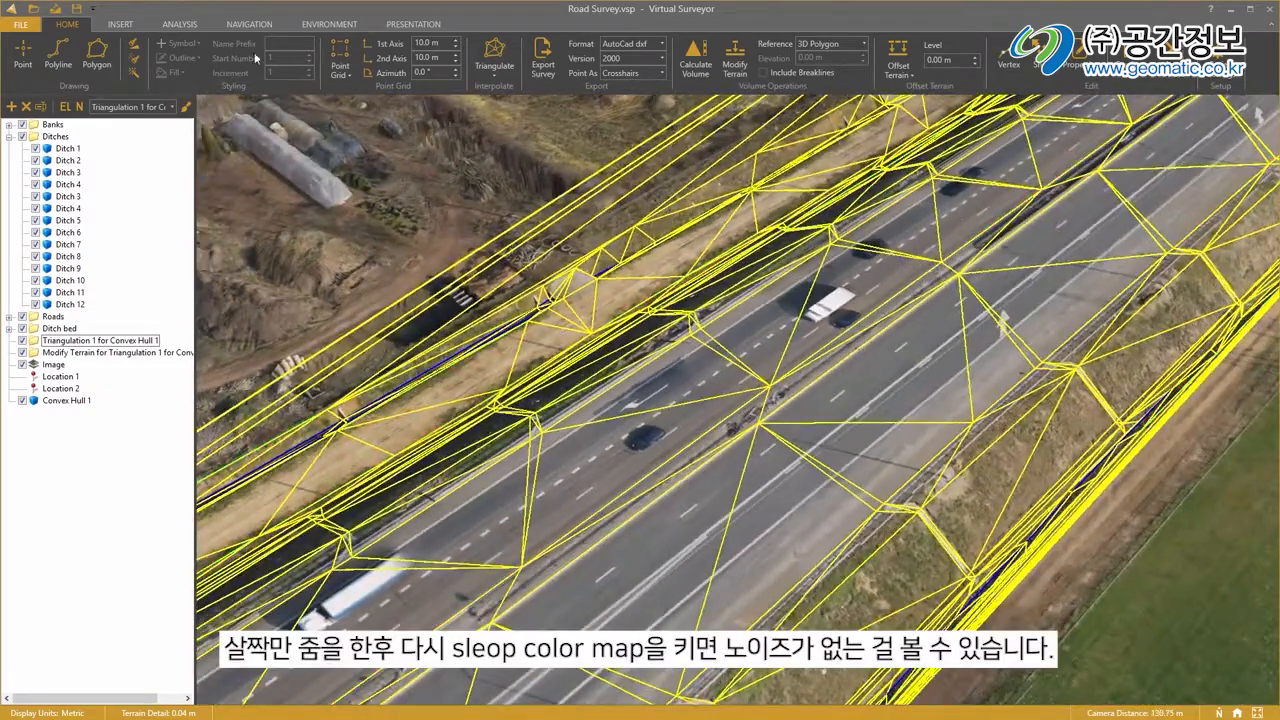
pyautogui.click(133, 44)
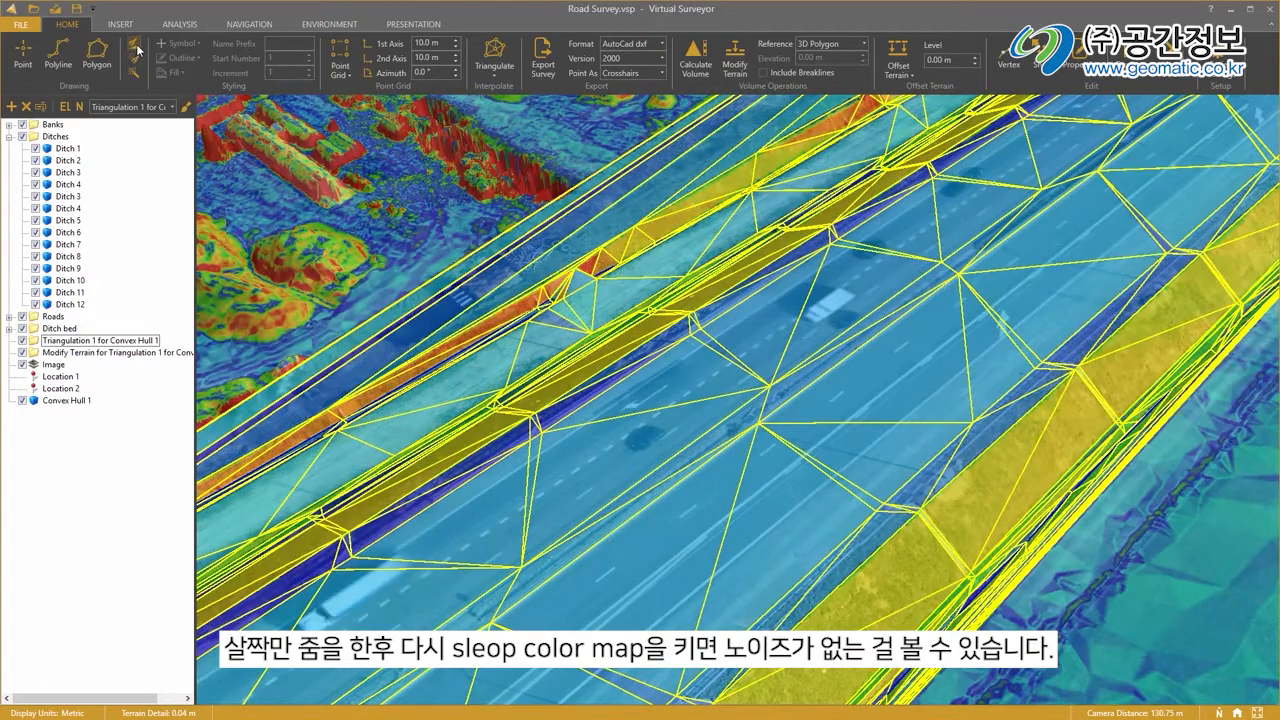
pyautogui.click(23, 341)
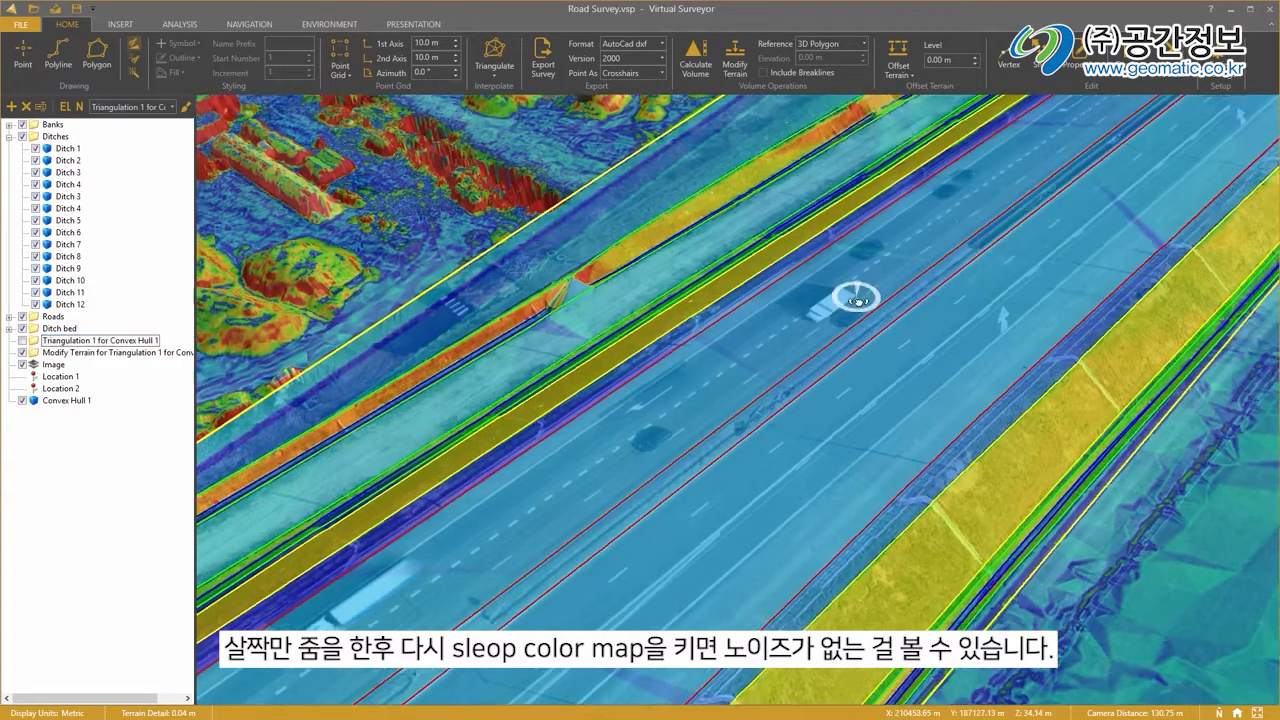
# Collapse the Ditches layer and review the Banks, Ditches, Roads and Ditch bed layers against the smoothed terrain's slope map.
pyautogui.moveTo(858, 299); pyautogui.dragTo(945, 318, button='middle')
pyautogui.moveTo(1116, 160); pyautogui.dragTo(866, 391)
pyautogui.moveTo(1040, 220)
pyautogui.mouseDown()
pyautogui.moveTo(895, 398)
pyautogui.moveTo(1005, 325)
pyautogui.mouseUp()
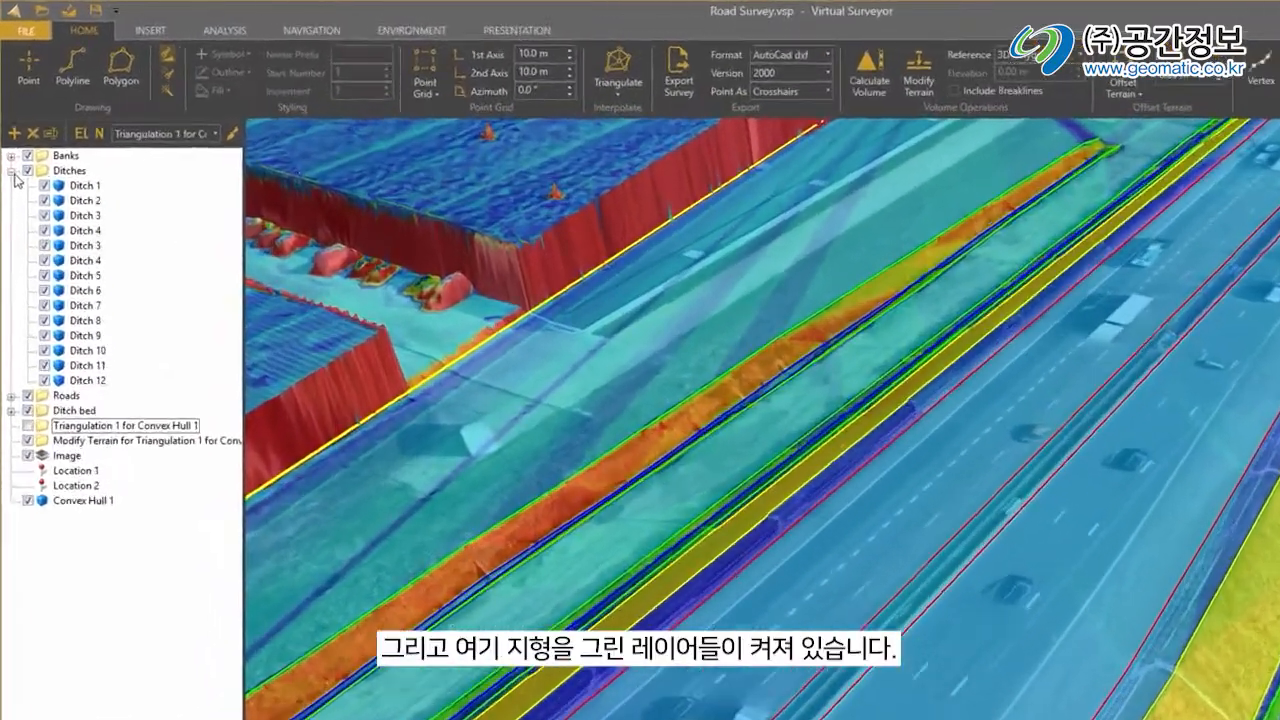
pyautogui.click(11, 170)
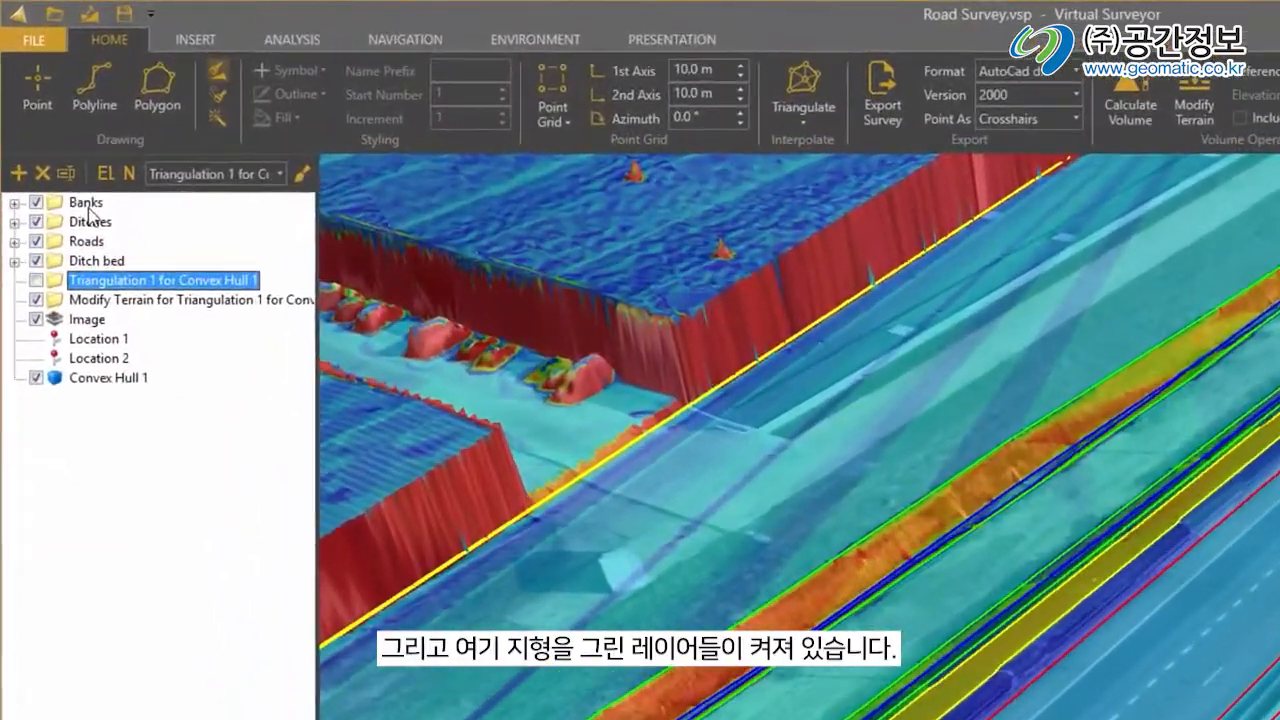
pyautogui.click(66, 155)
pyautogui.click(68, 170)
pyautogui.click(66, 185)
pyautogui.click(103, 281)
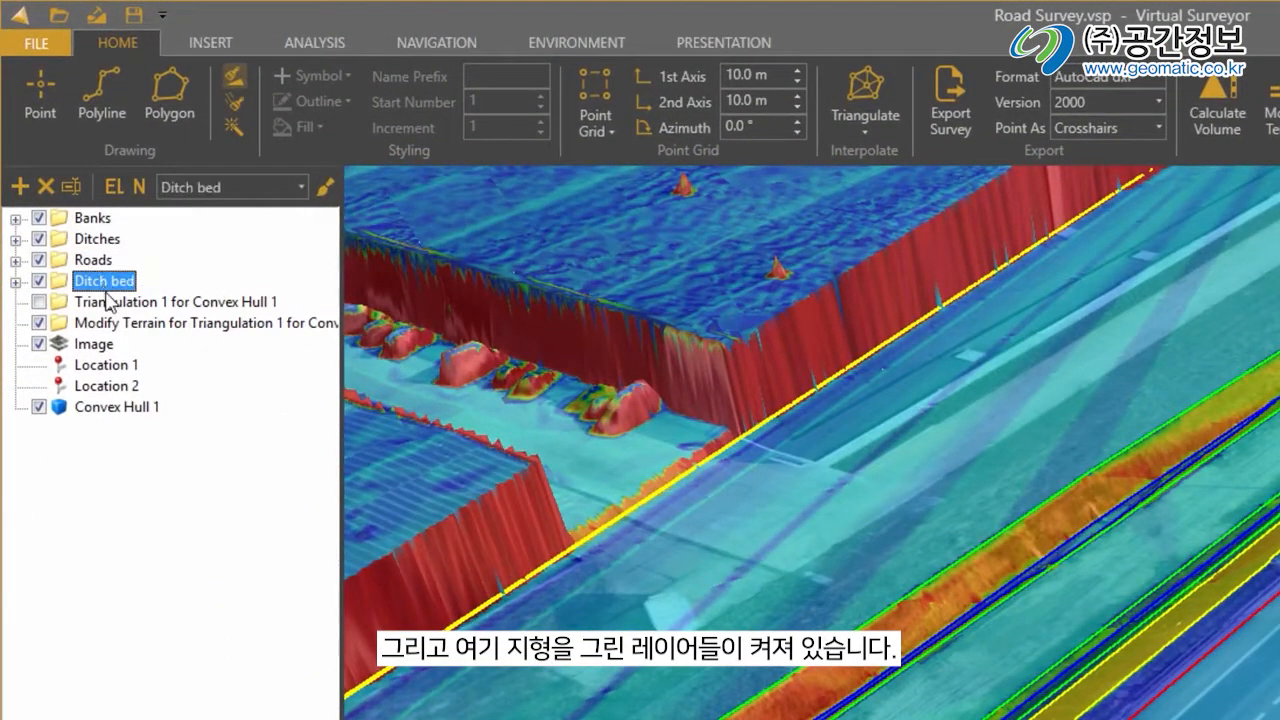
pyautogui.click(125, 303)
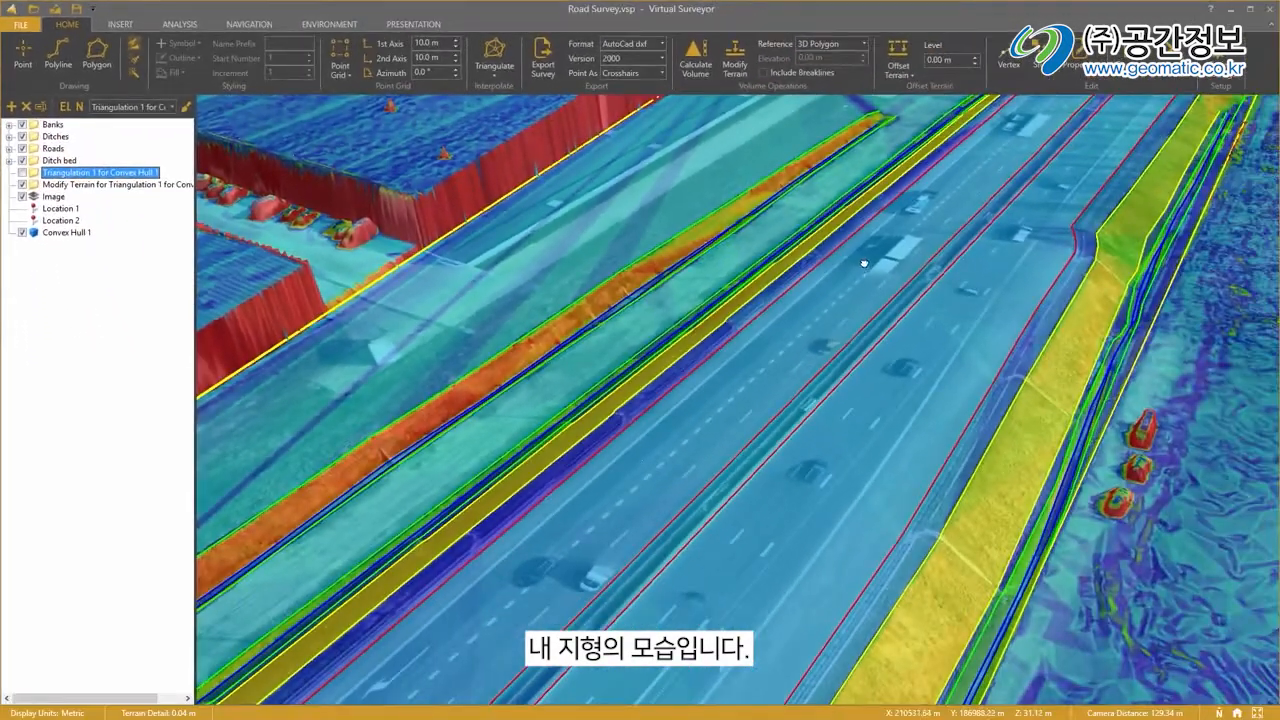
pyautogui.moveTo(863, 266); pyautogui.dragTo(875, 209)
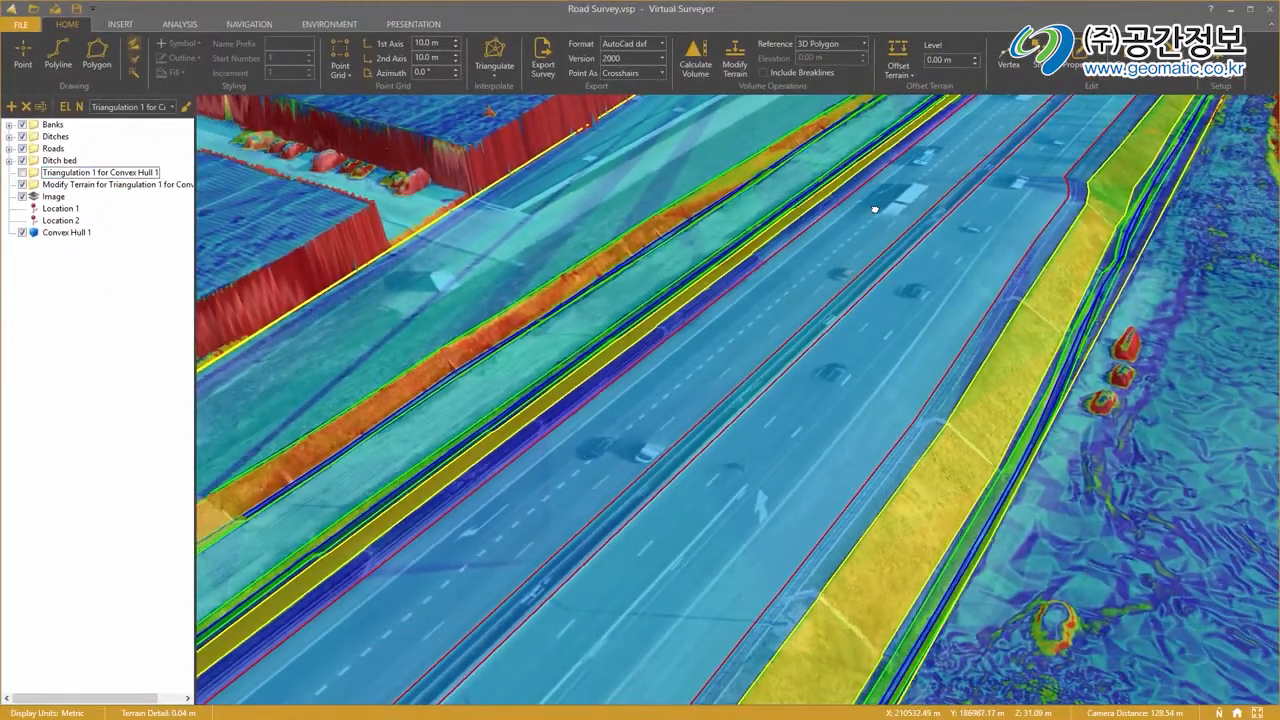